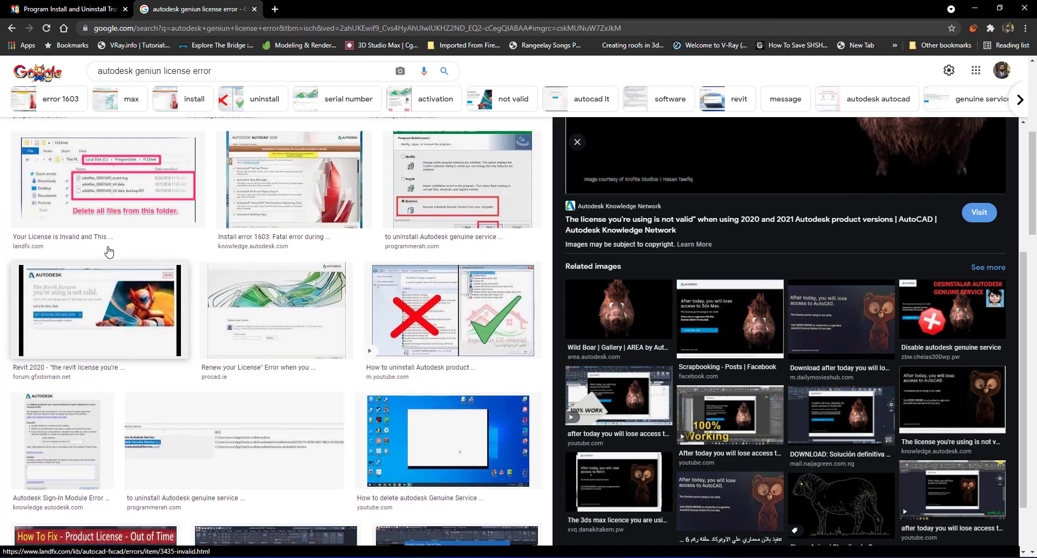
Step: Preview the image result about the invalid Revit 2020 license, then minimize the browser
left_click(100, 313)
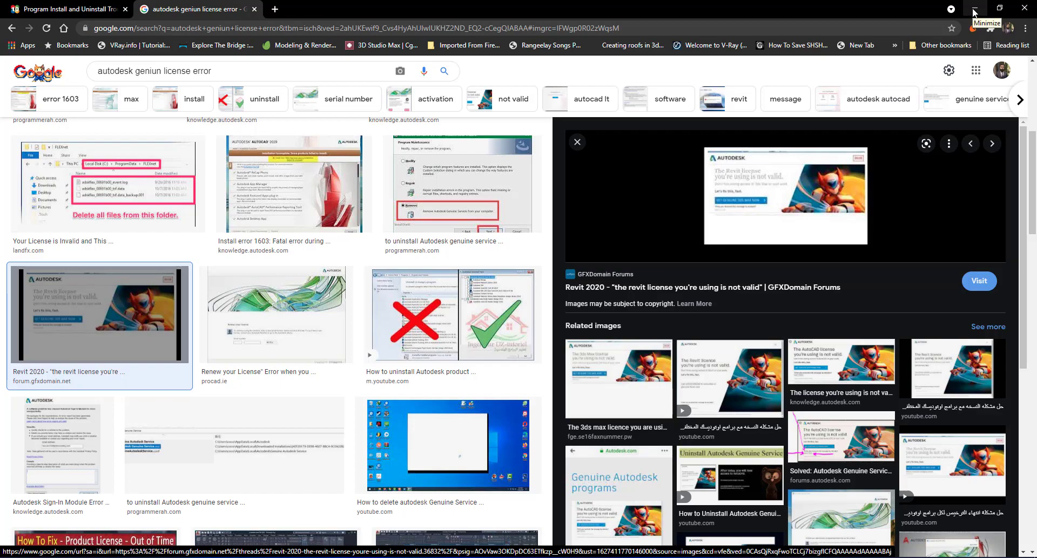
left_click(972, 8)
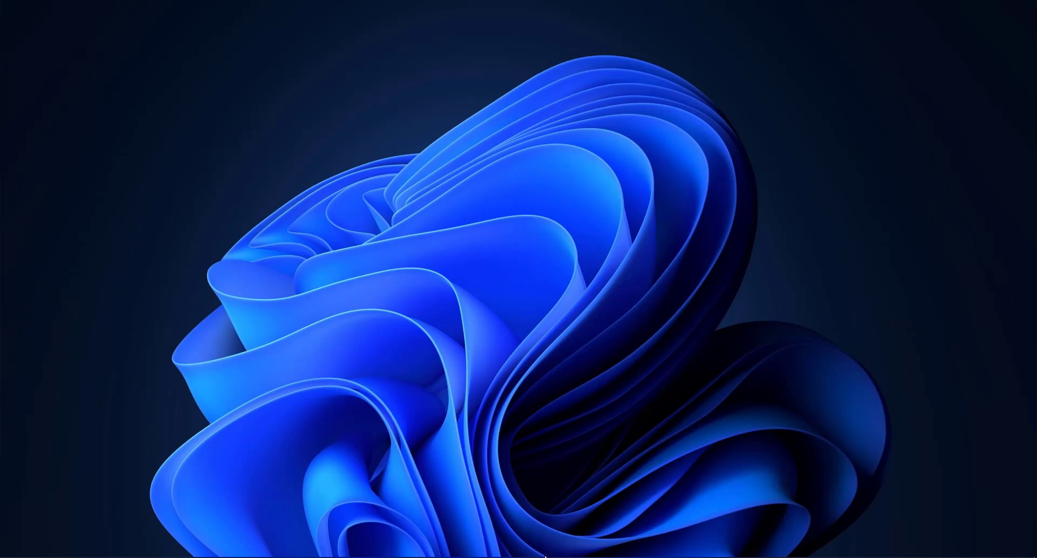
Step: End the Autodesk Genuine Service background process in Task Manager and close Task Manager
key("ctrl+shift+Escape")
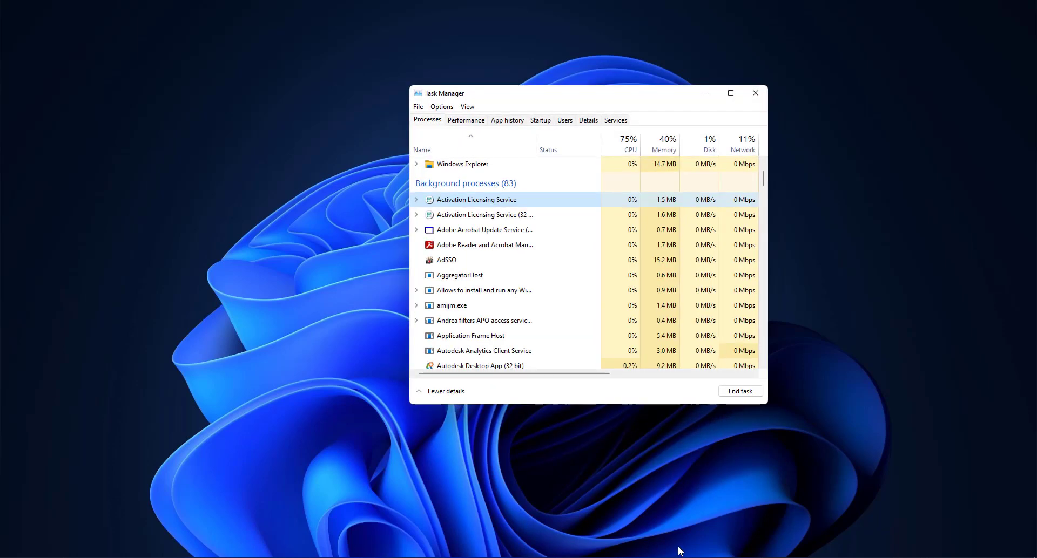
left_click_drag(545, 94, 607, 76)
scroll(552, 285, "down", 1)
scroll(552, 285, "down", 1)
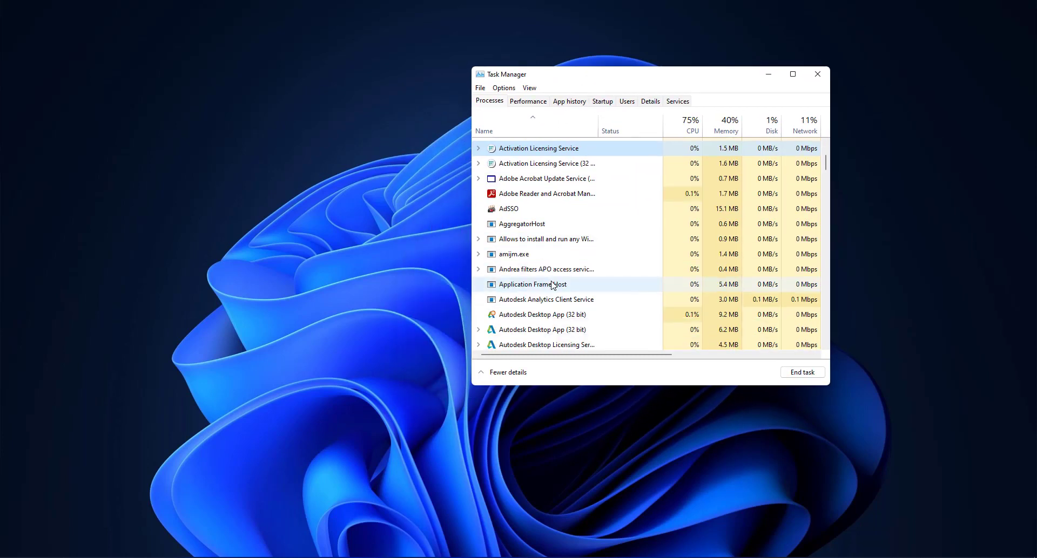
scroll(552, 285, "down", 1)
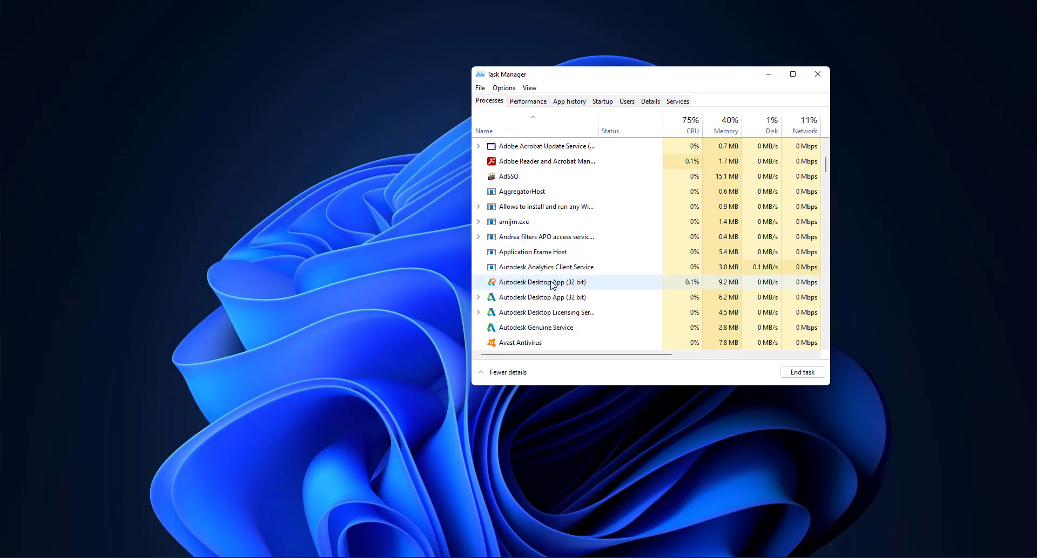
left_click(565, 329)
scroll(563, 328, "down", 1)
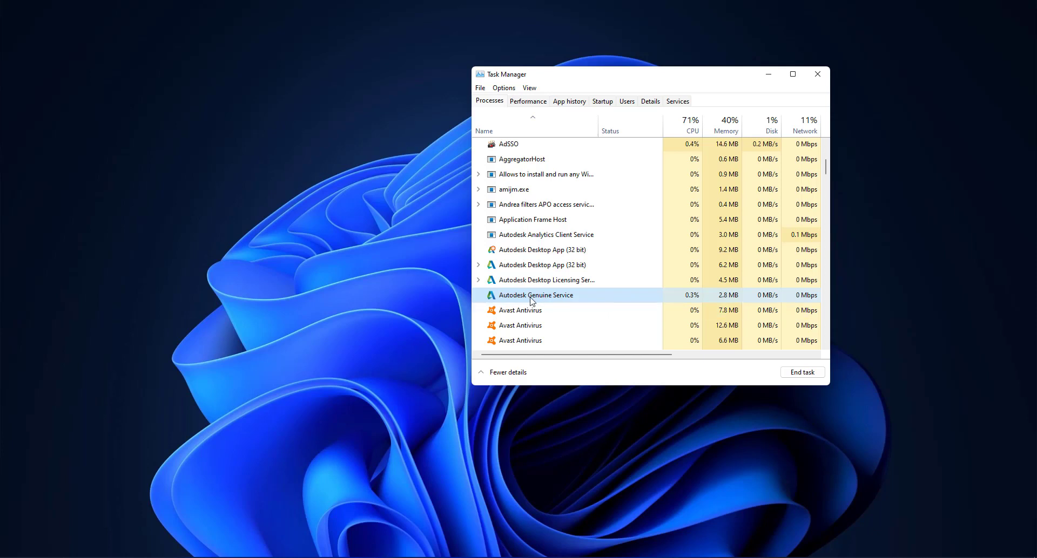
scroll(520, 309, "down", 1)
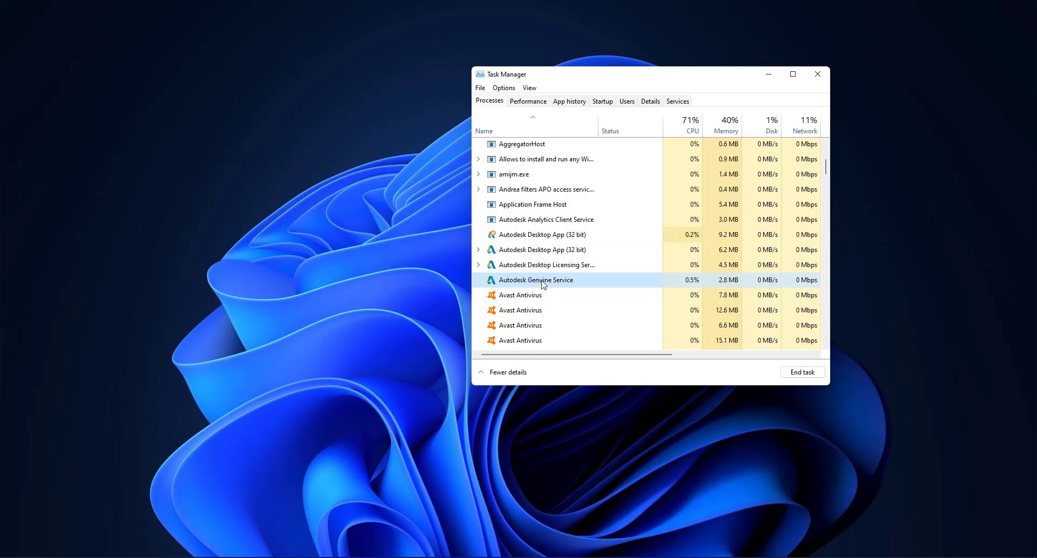
left_click(795, 377)
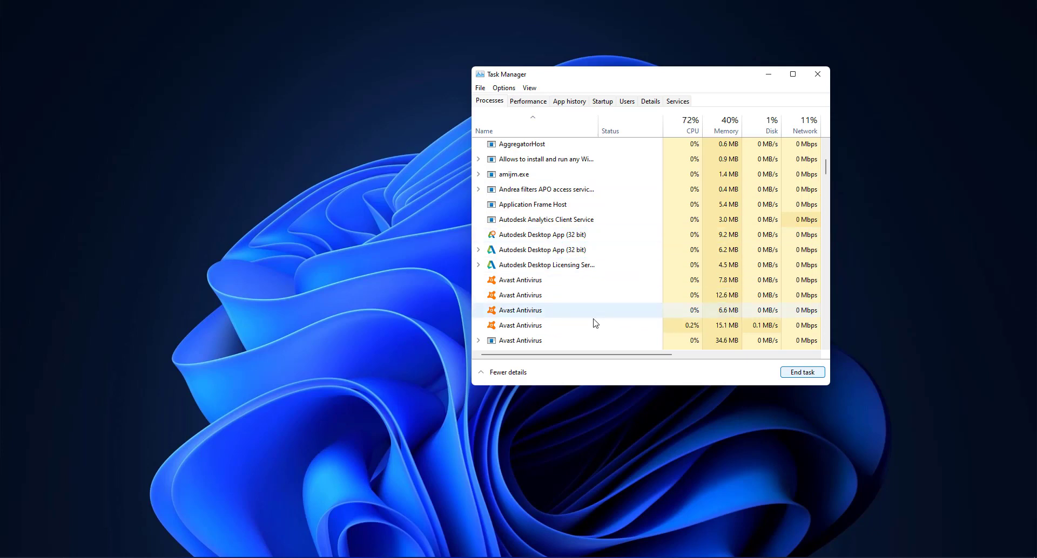
left_click(817, 76)
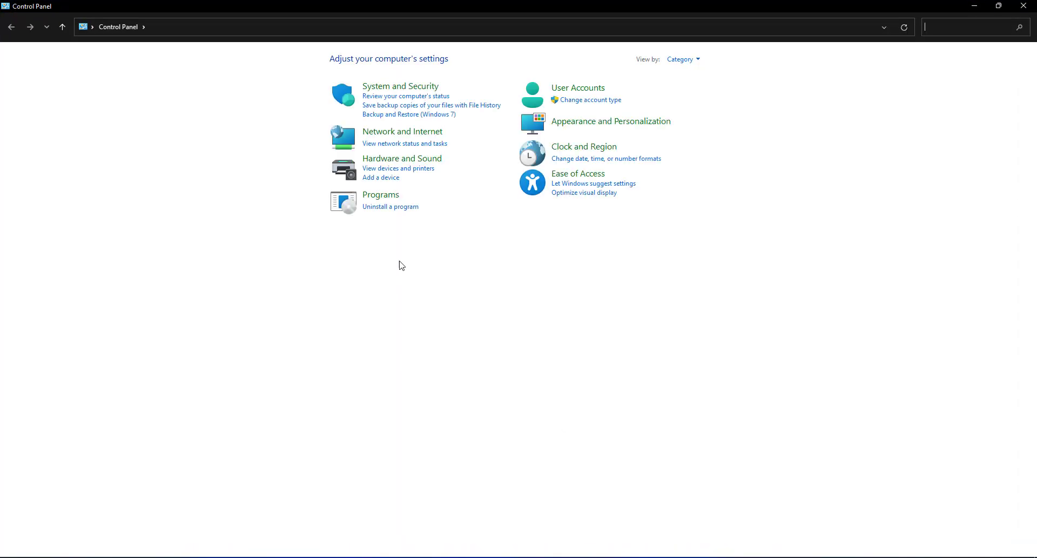
Step: Find Autodesk Genuine Service among the installed programs in Control Panel, select it, and close the window
left_click(402, 212)
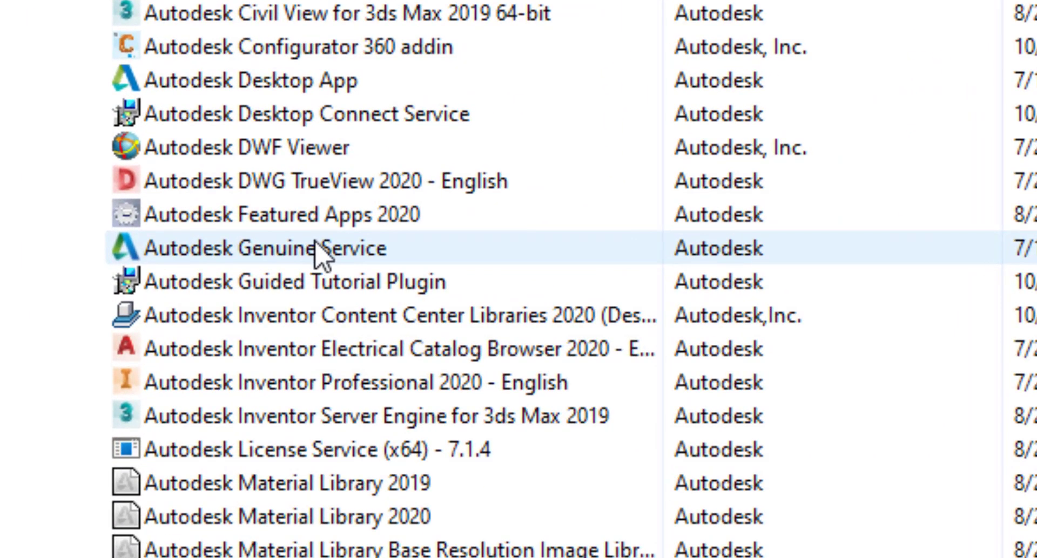
left_click(175, 289)
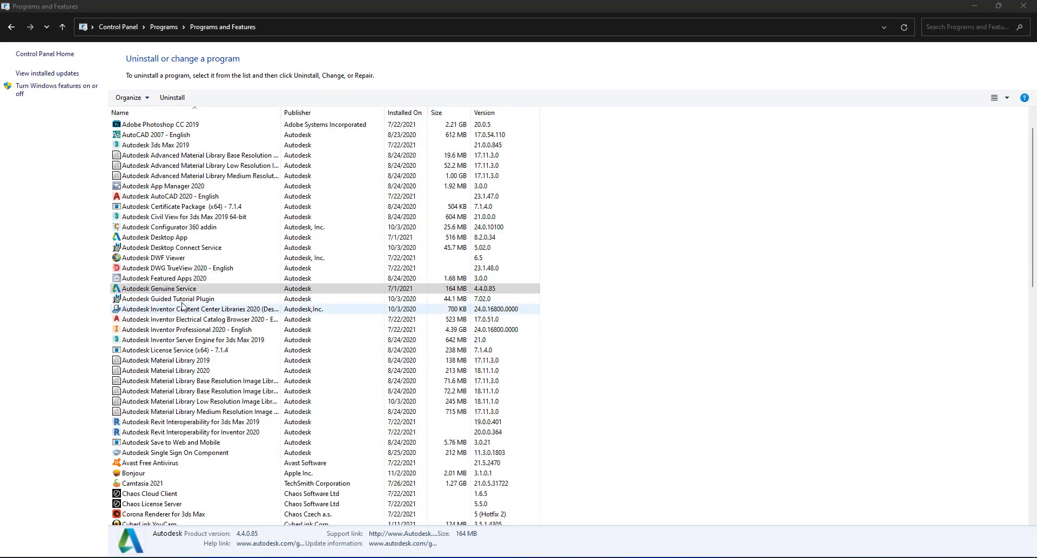
left_click(145, 289)
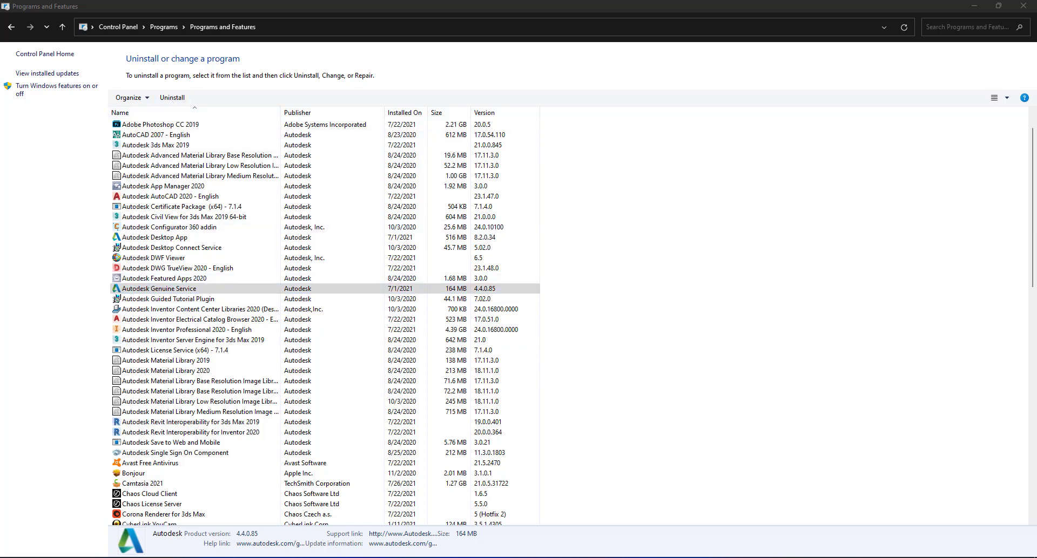
left_click(1023, 6)
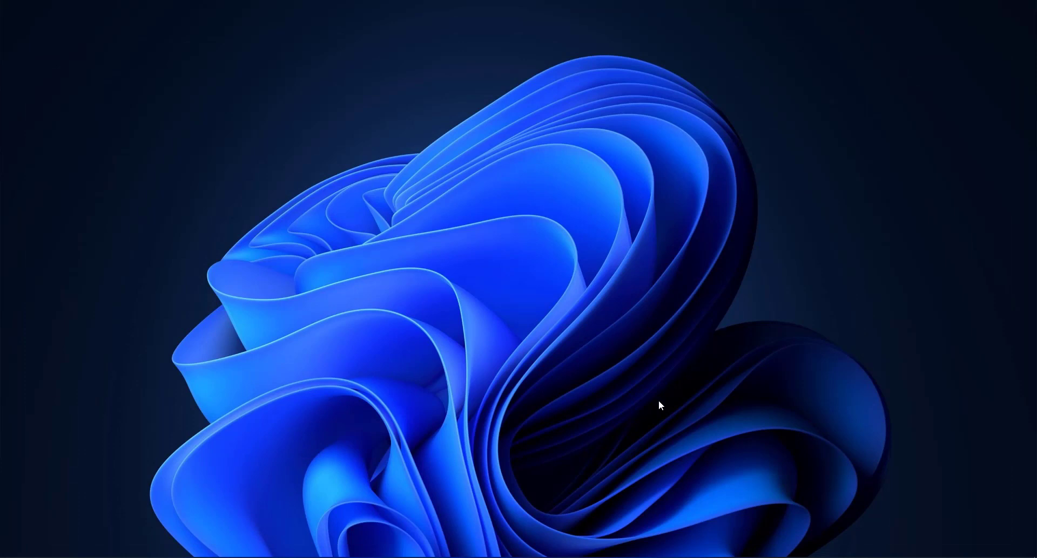
Step: Switch to Chrome, close the image search page, and download MicrosoftProgram_Install_and_Uninstall.meta.zip from the Ten Forums tutorial
left_click(162, 557)
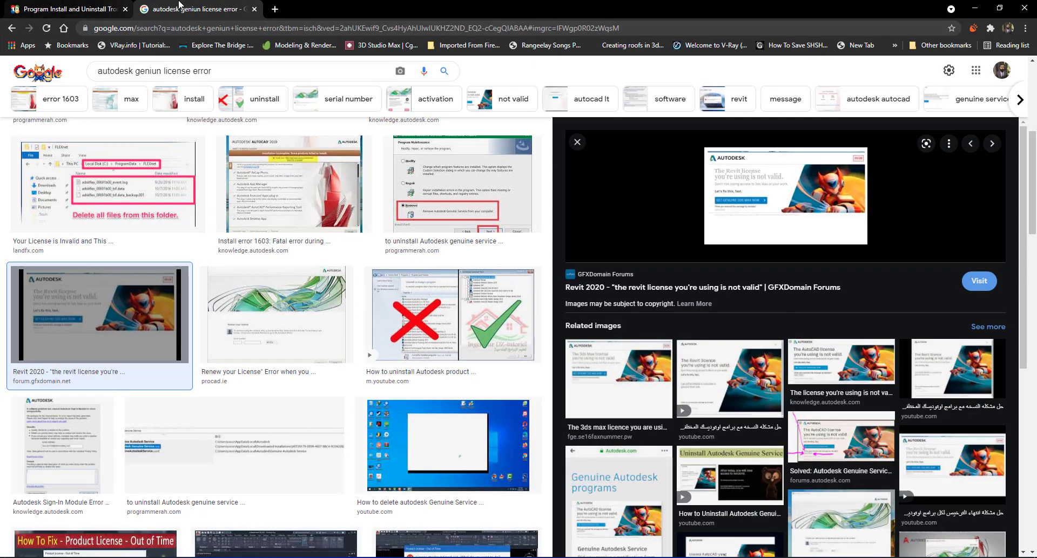
middle_click(181, 6)
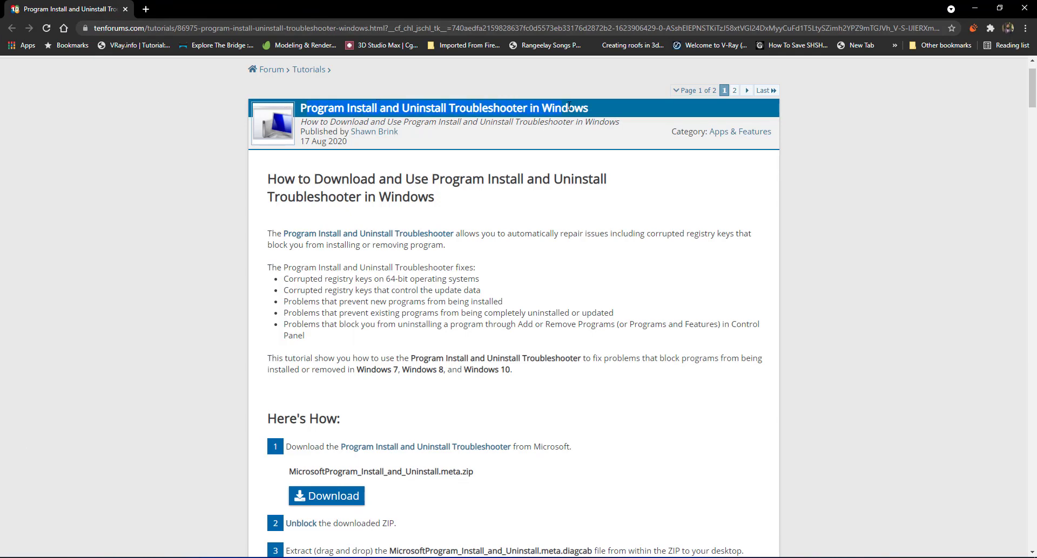
scroll(558, 262, "down", 2)
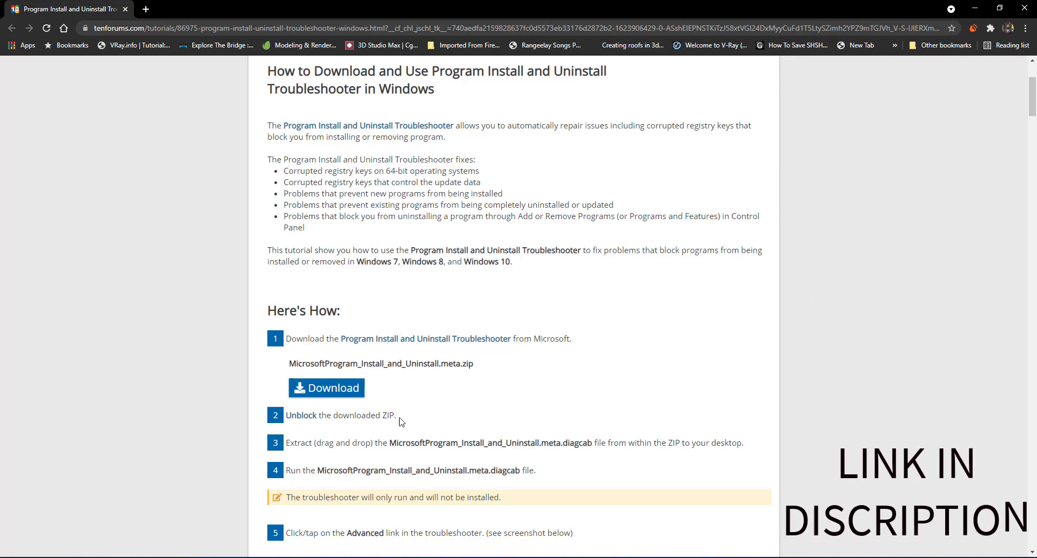
left_click(355, 391)
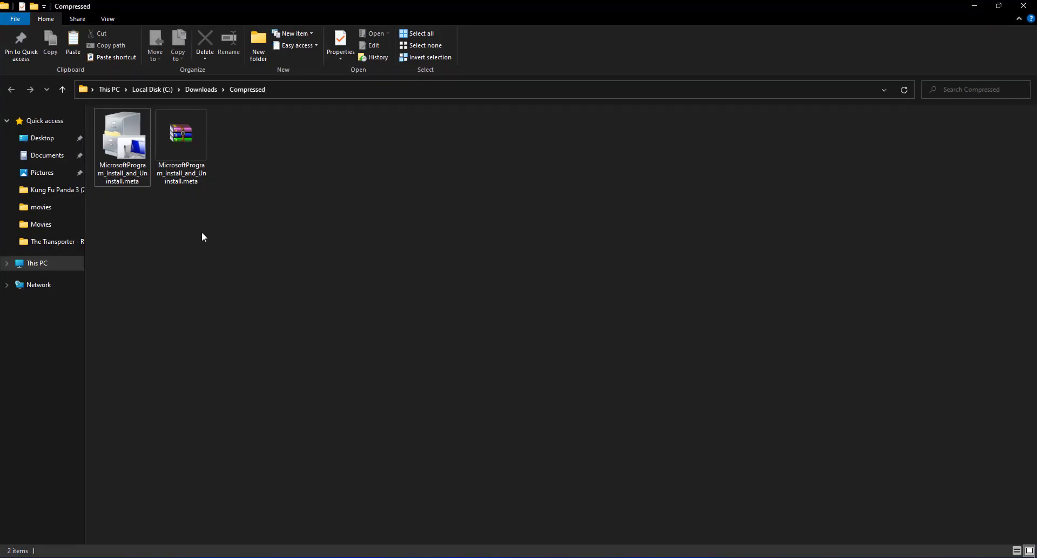
Step: Run the extracted Program Install and Uninstall troubleshooter and report a problem with uninstalling a program
right_click(126, 160)
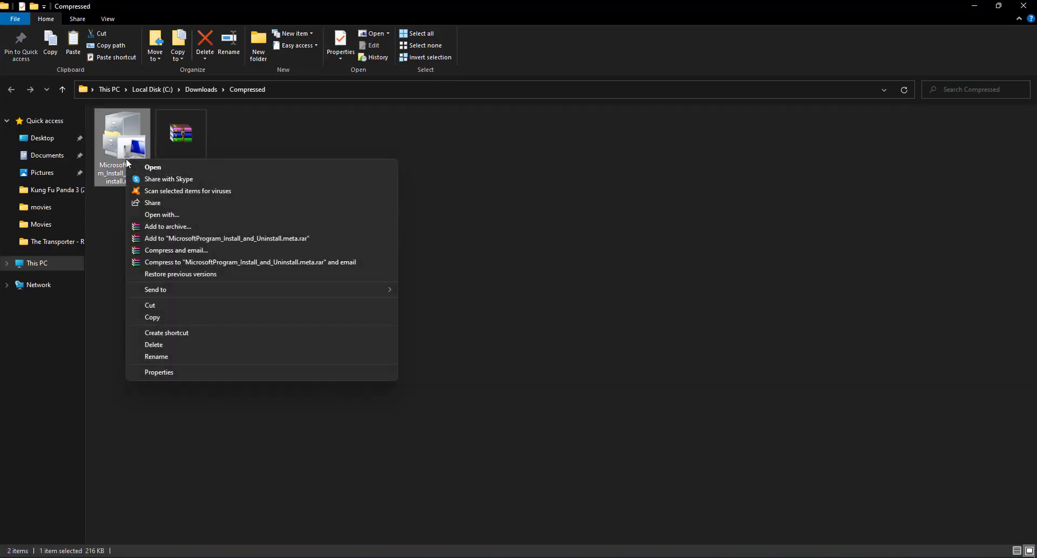
left_click(147, 170)
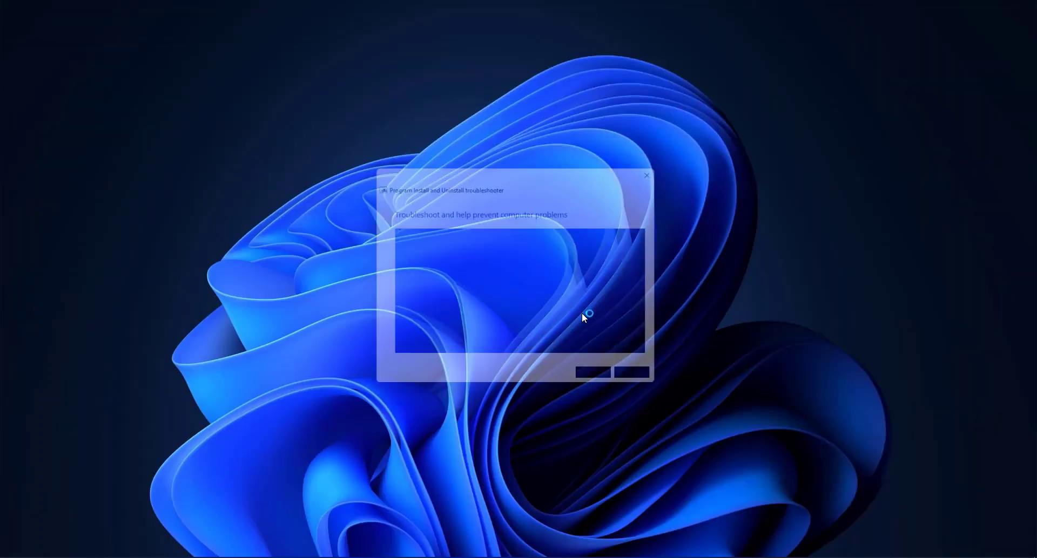
left_click_drag(488, 172, 491, 117)
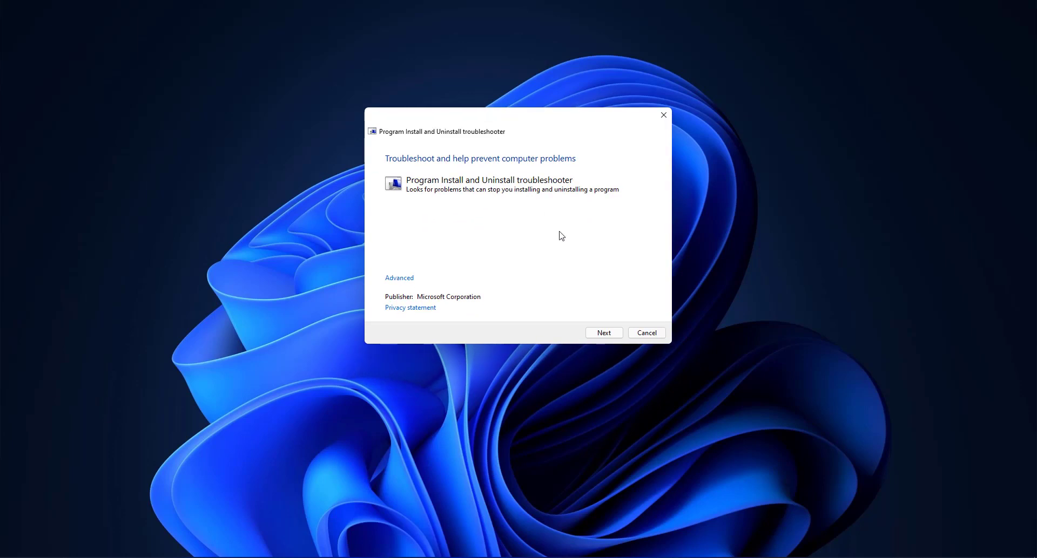
left_click(605, 333)
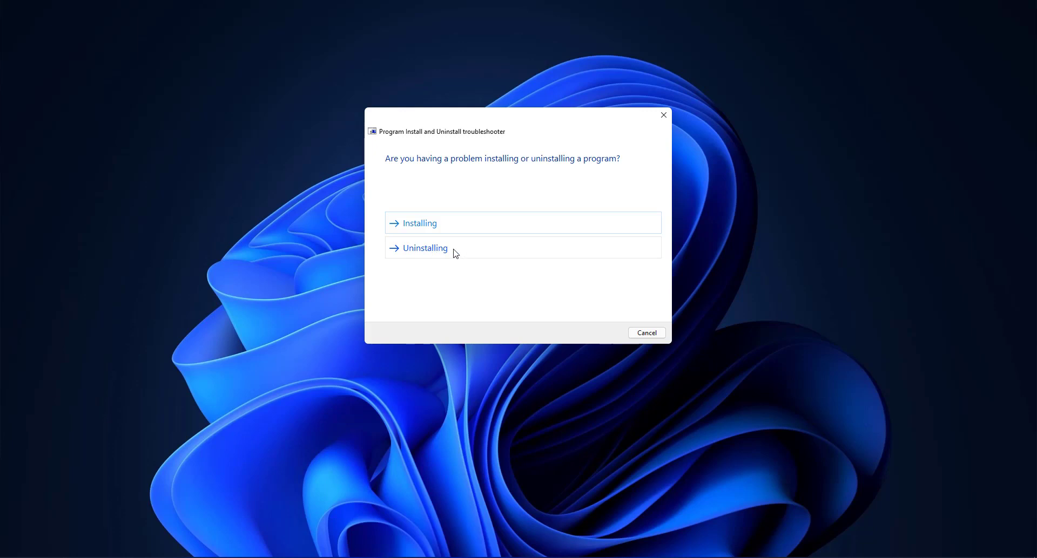
left_click(454, 251)
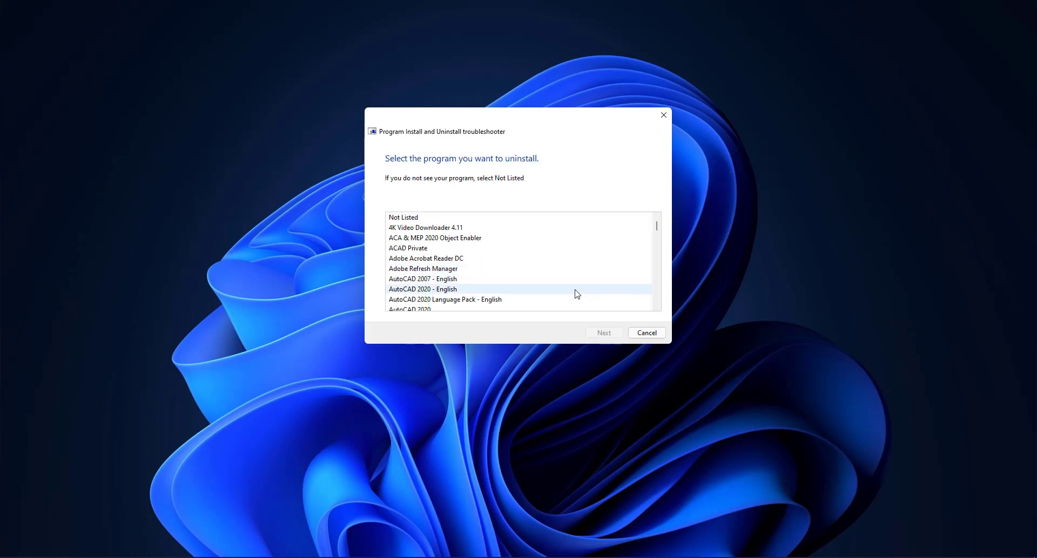
Step: Uninstall Autodesk Genuine Service through the troubleshooter, dismiss the Autodesk notice, and close the troubleshooter
left_click(655, 307)
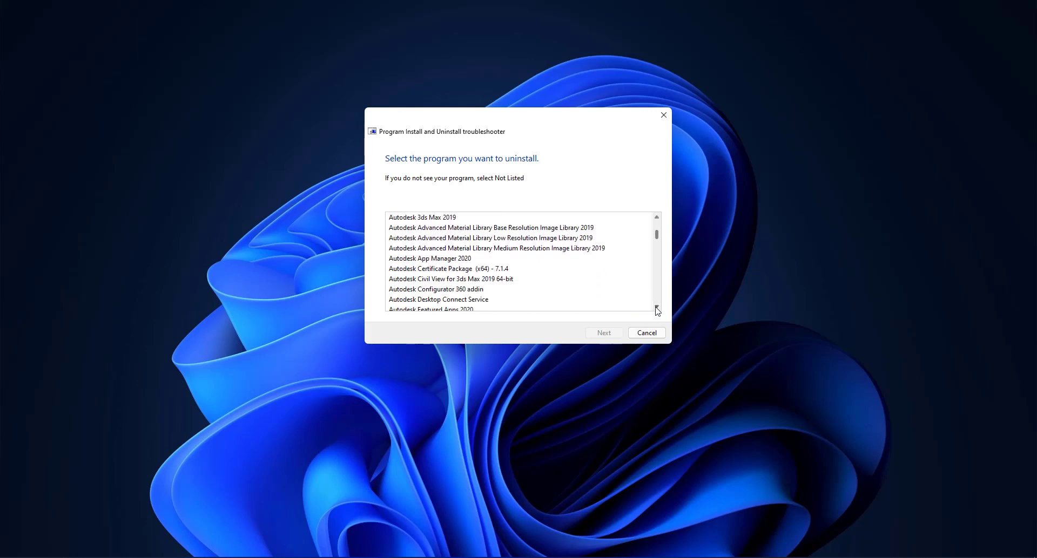
left_click(656, 308)
left_click(656, 307)
left_click(656, 307)
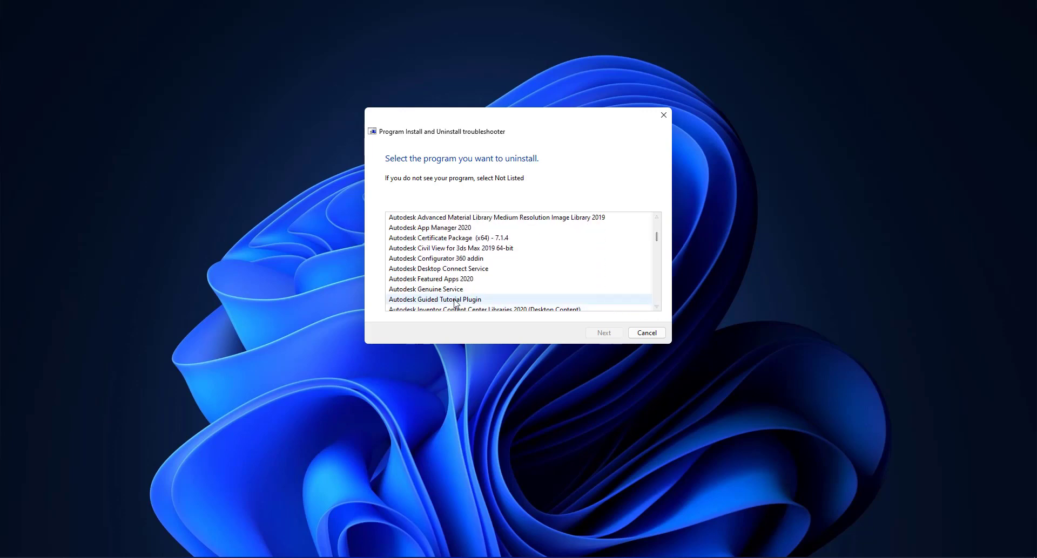
left_click(438, 292)
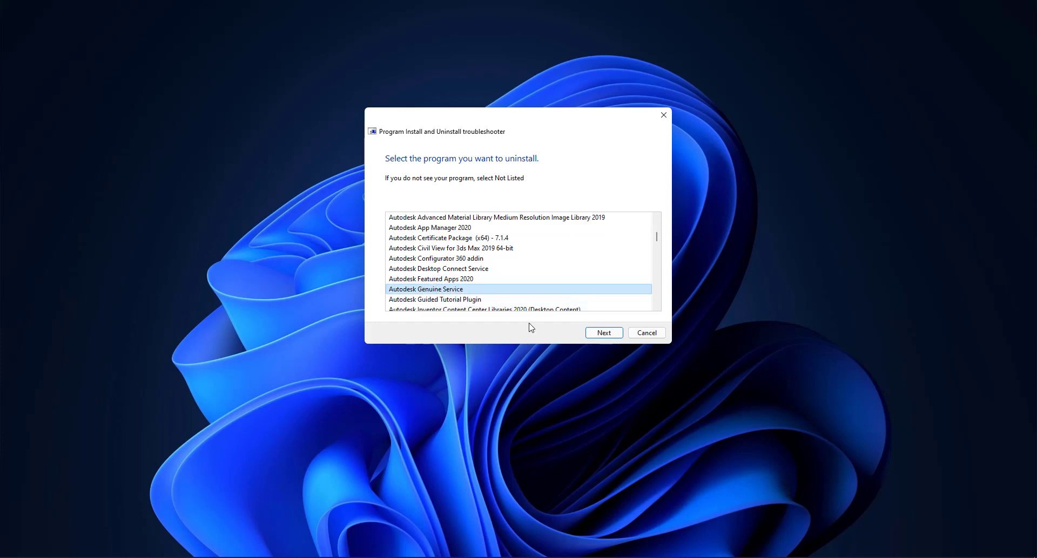
left_click(594, 335)
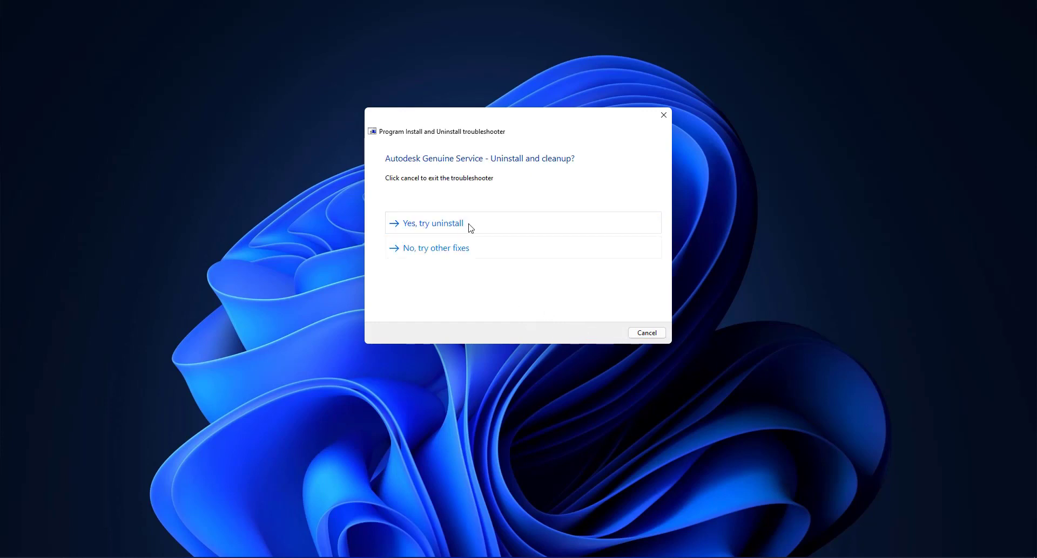
left_click(452, 224)
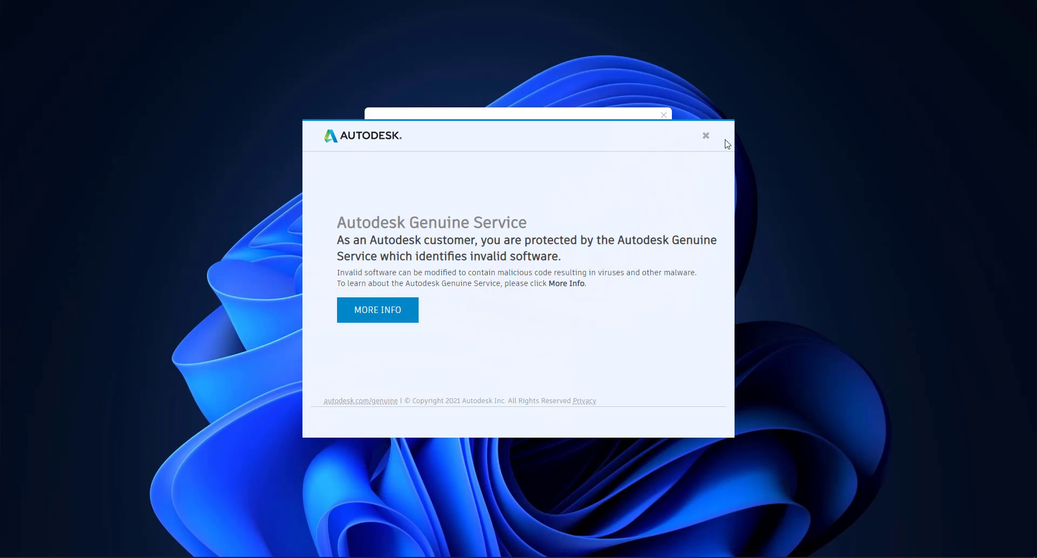
left_click(706, 136)
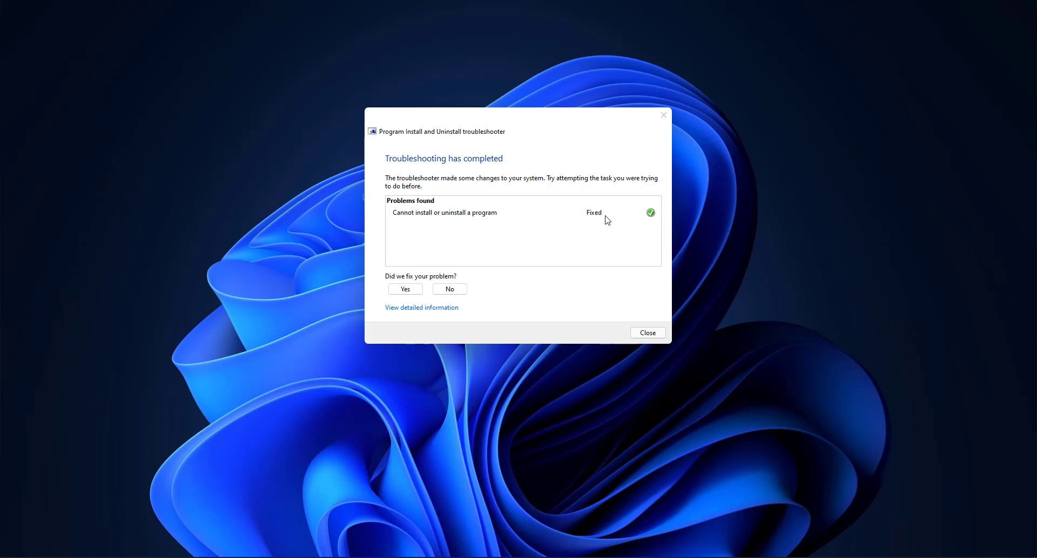
left_click(645, 332)
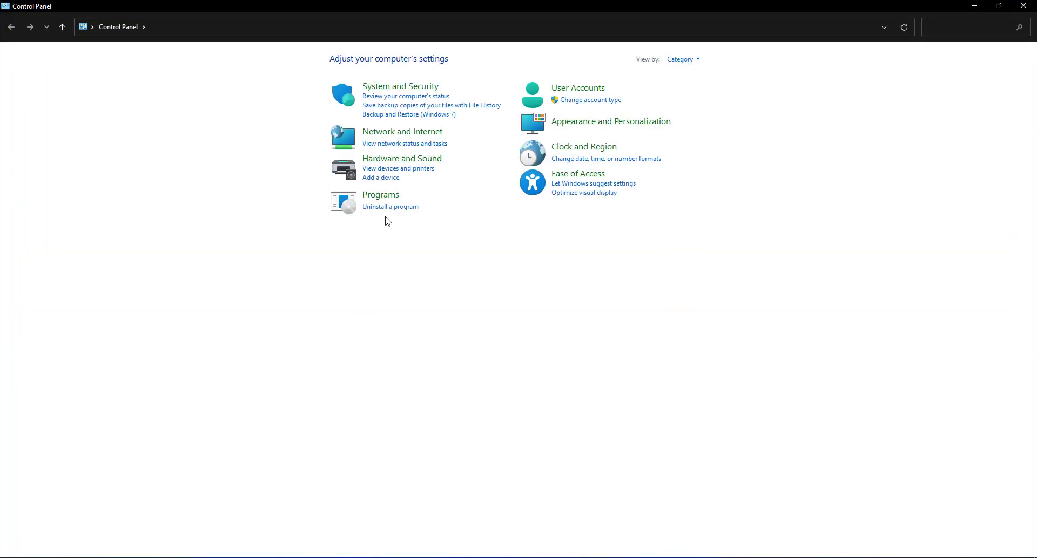
Step: Check the installed programs in Control Panel for Autodesk Genuine Service and close the window
left_click(380, 208)
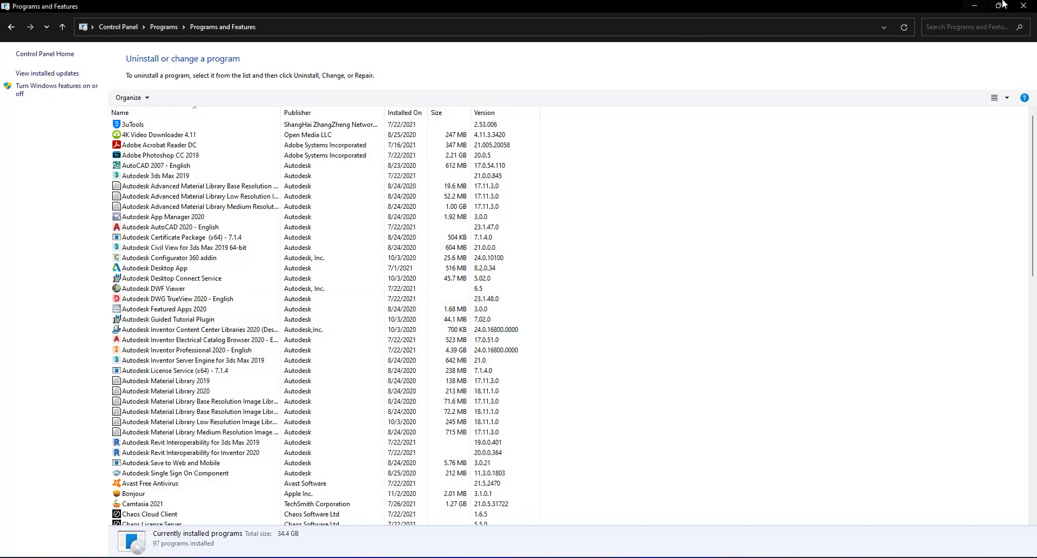
left_click(1023, 5)
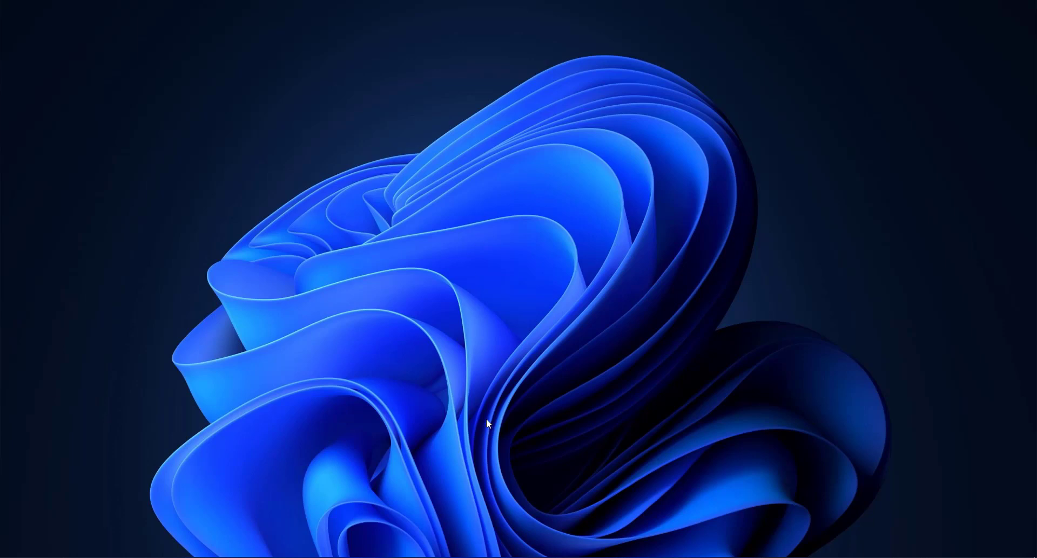
Step: Switch to File Explorer, open Local Disk (C:), and turn on the display of hidden items
left_click(473, 556)
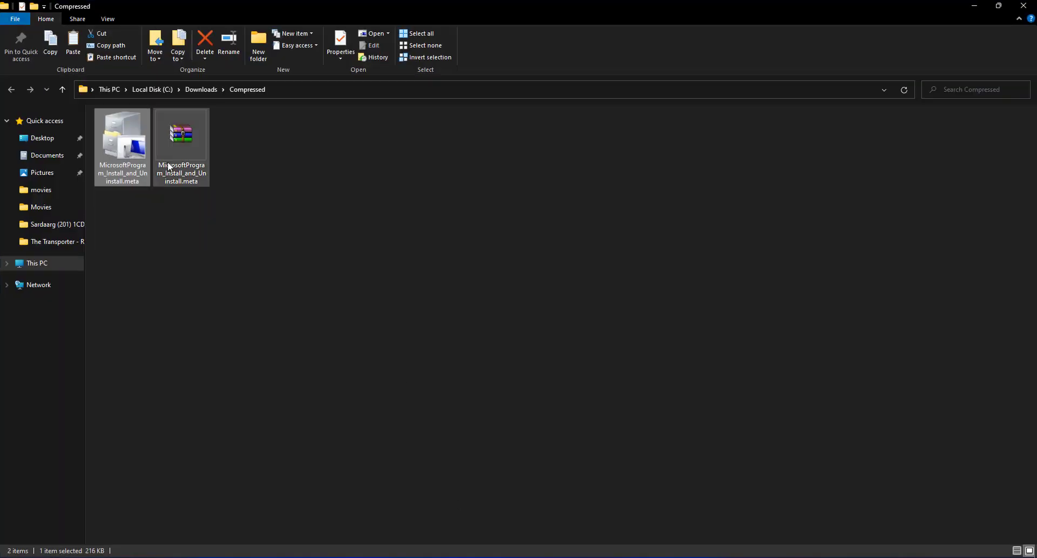
left_click(66, 261)
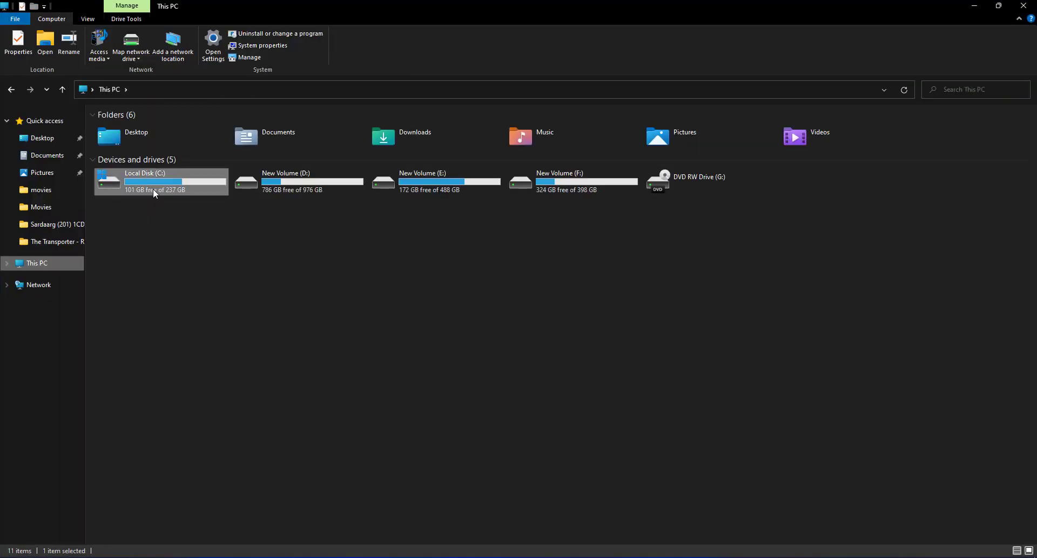
double_click(153, 189)
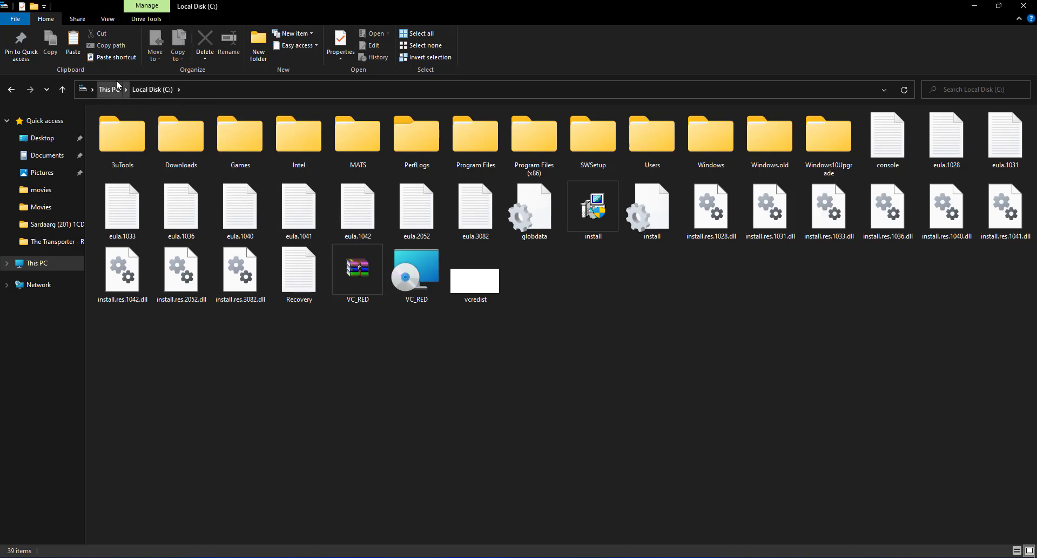
left_click(115, 18)
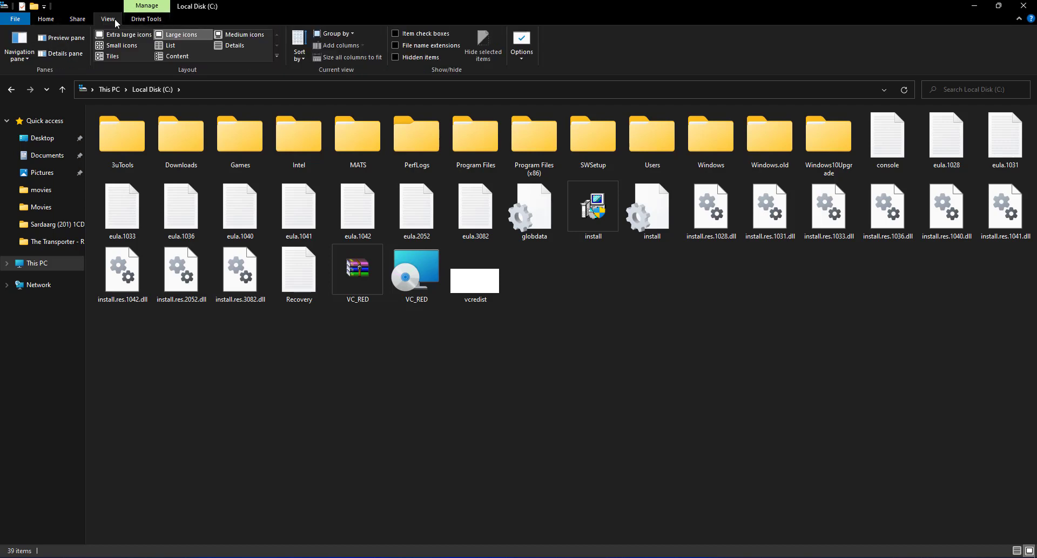
left_click(395, 57)
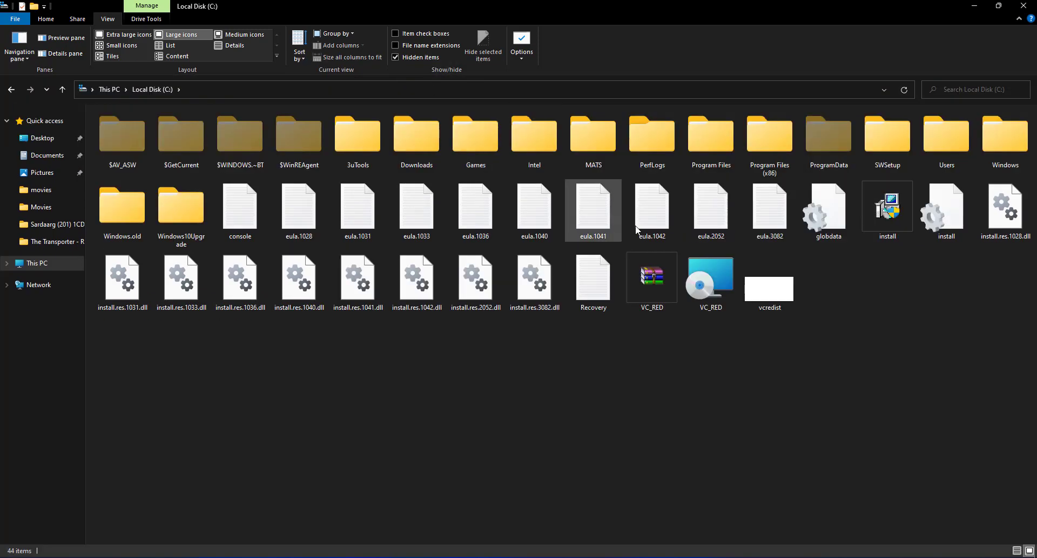
Step: Go to ProgramData > Autodesk, inspect the contents of the Genuine Service folder, and return to the Autodesk folder
double_click(825, 144)
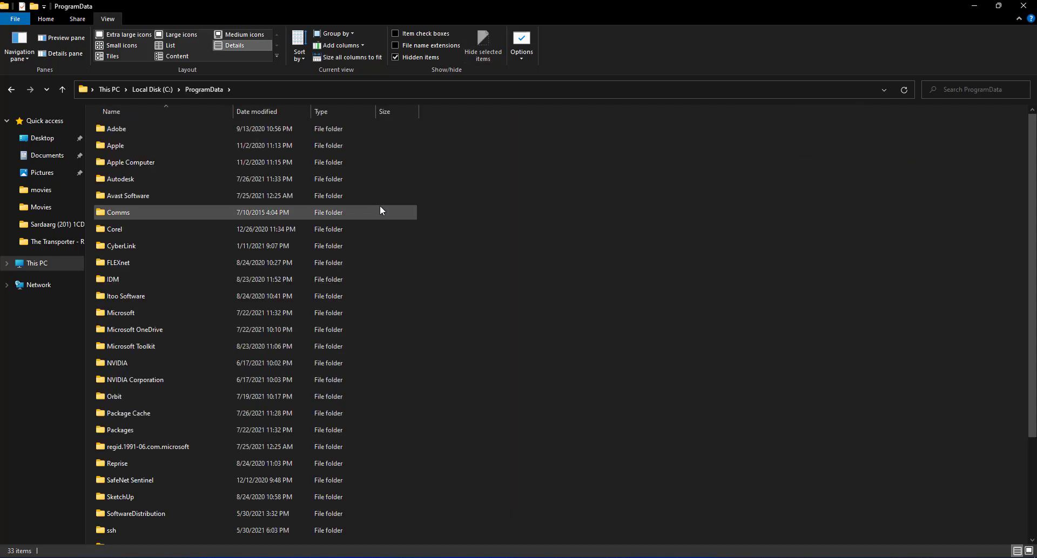
double_click(124, 177)
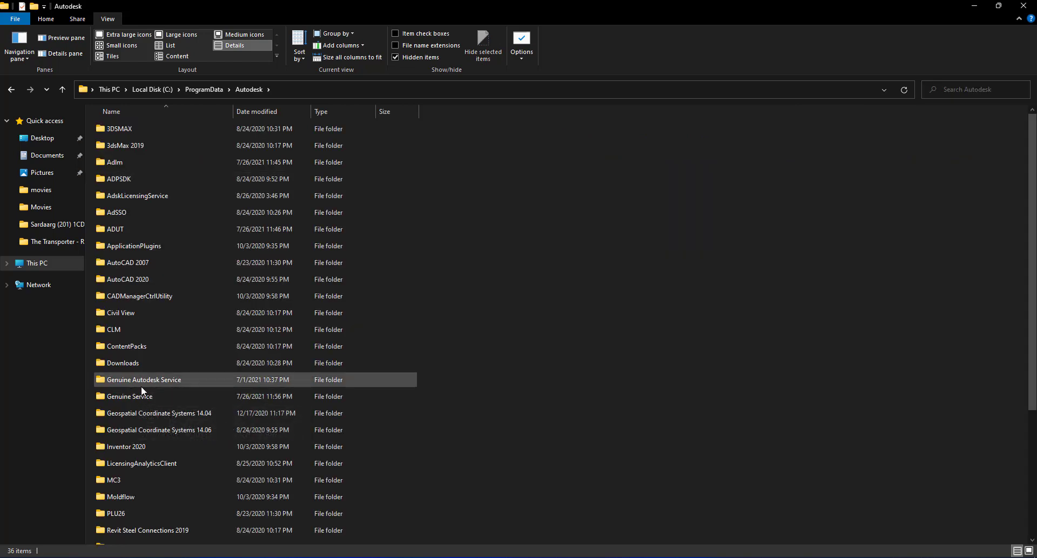
mouse_move(139, 398)
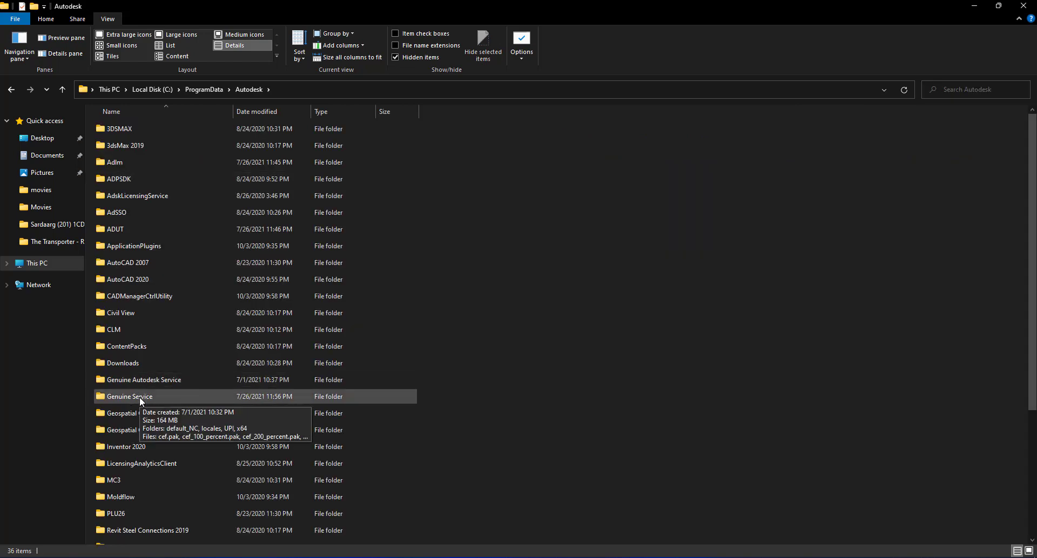
double_click(140, 397)
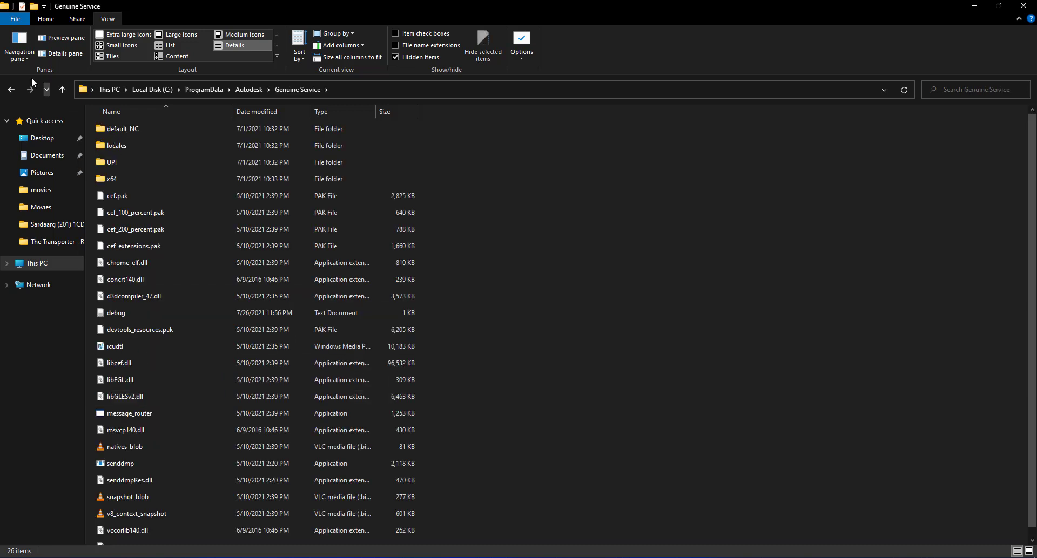
scroll(199, 238, "down", 1)
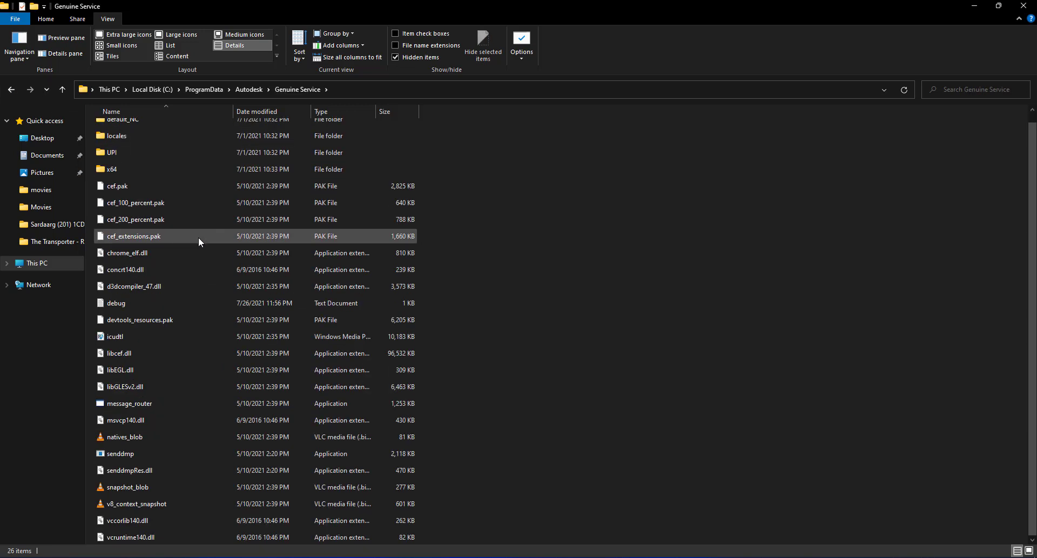
scroll(198, 238, "up", 1)
left_click(10, 90)
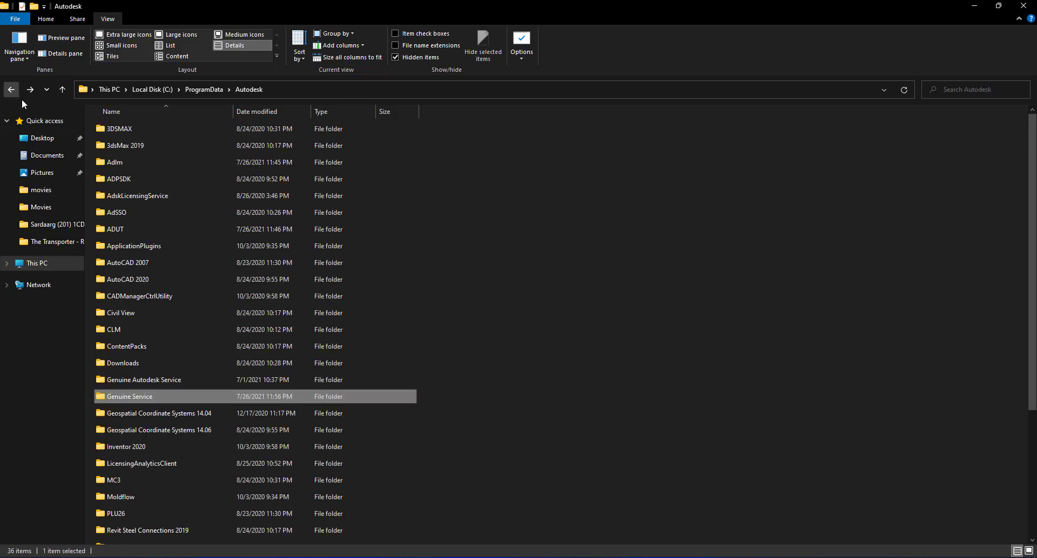
Step: Permanently delete the Genuine Autodesk Service and Genuine Service folders, granting administrator permission for all current items
left_click(438, 395)
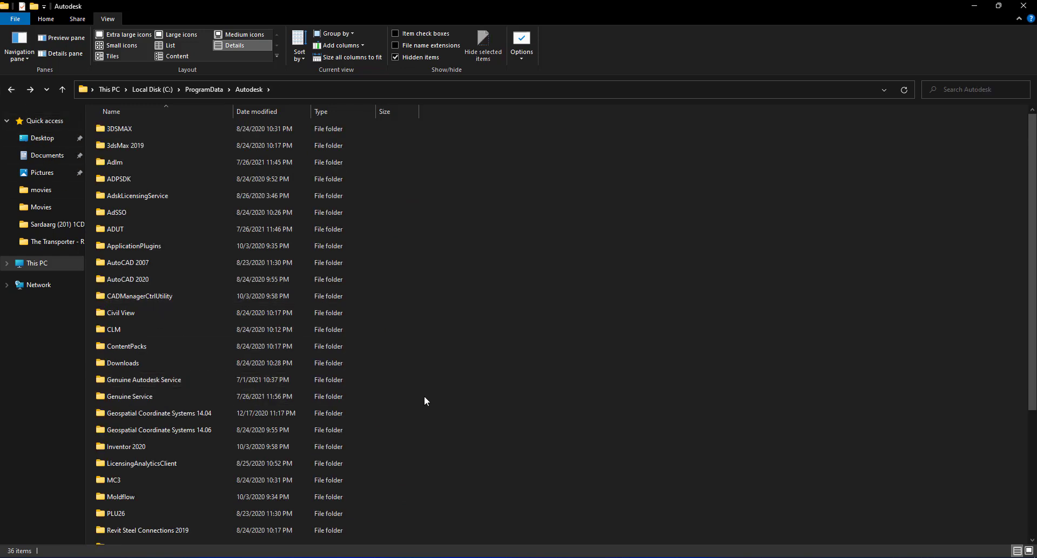
left_click_drag(424, 397, 139, 385)
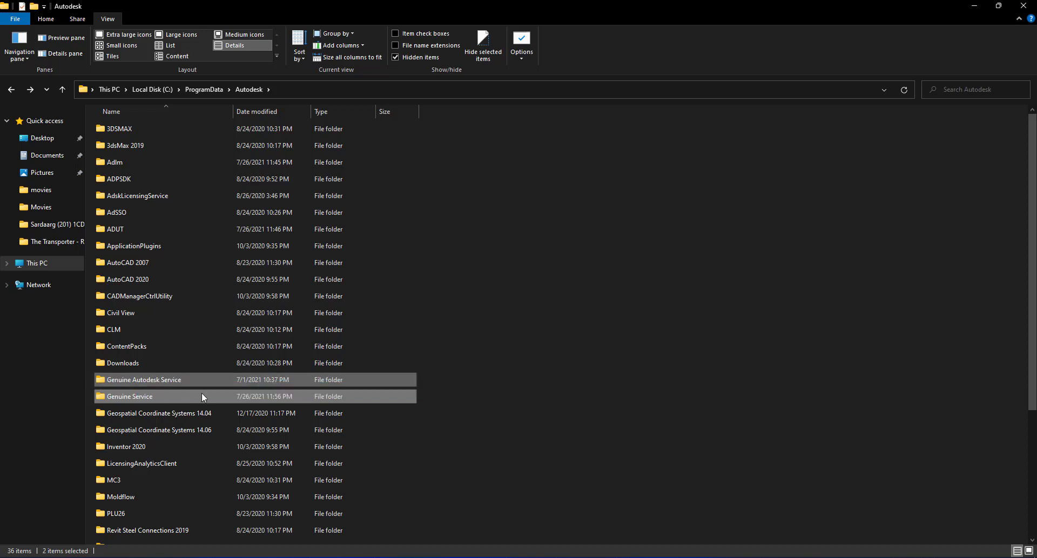
key("shift+Delete")
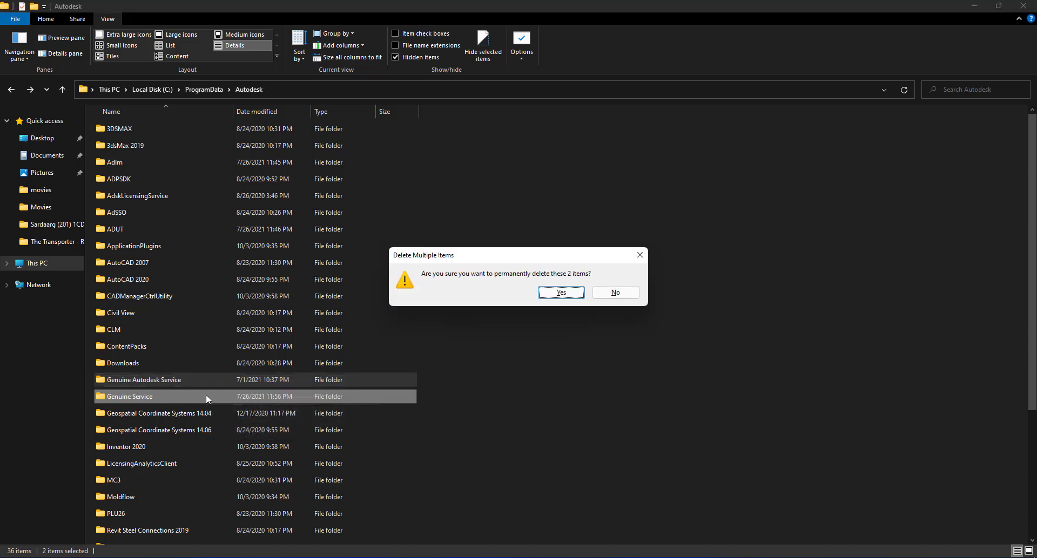
key("Return")
left_click(450, 216)
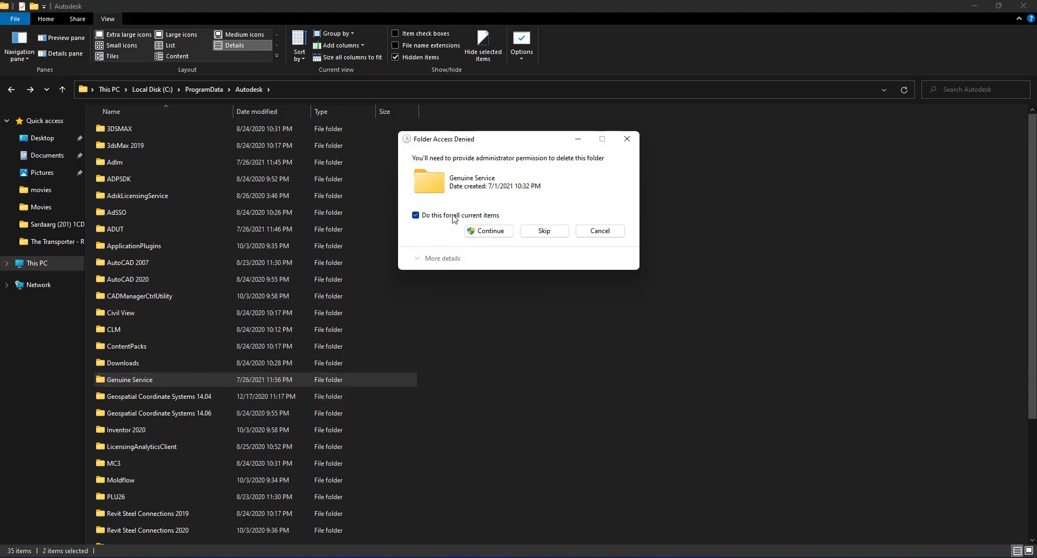
left_click(490, 235)
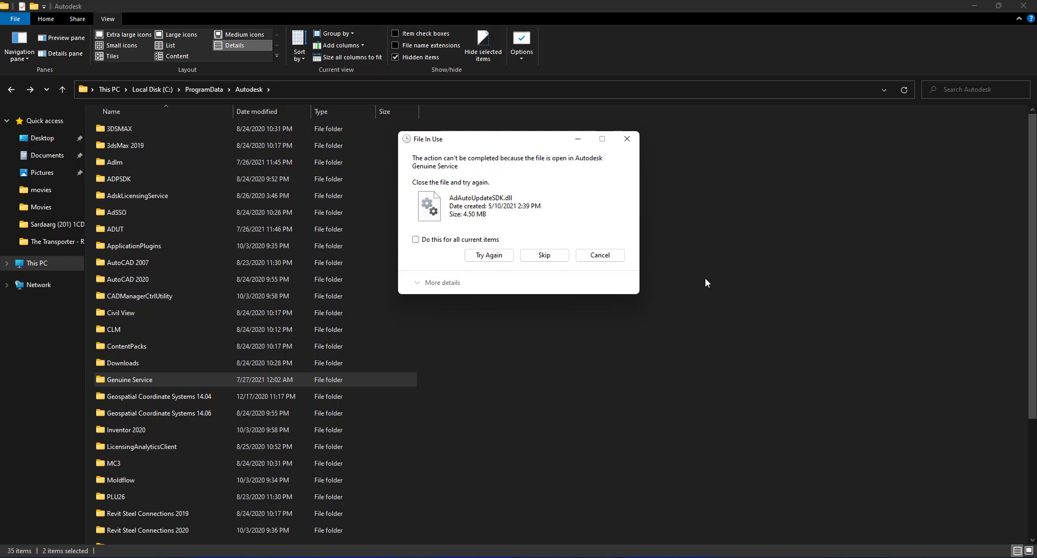
Step: Try to exit the background update-checking app in the system tray and retry deleting the Genuine Service folder
left_click(916, 557)
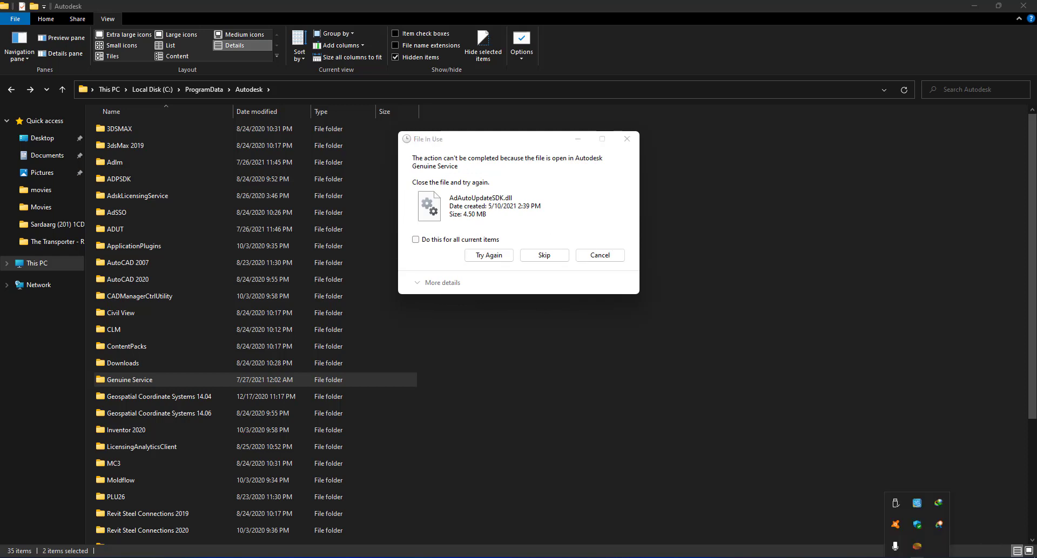
right_click(942, 533)
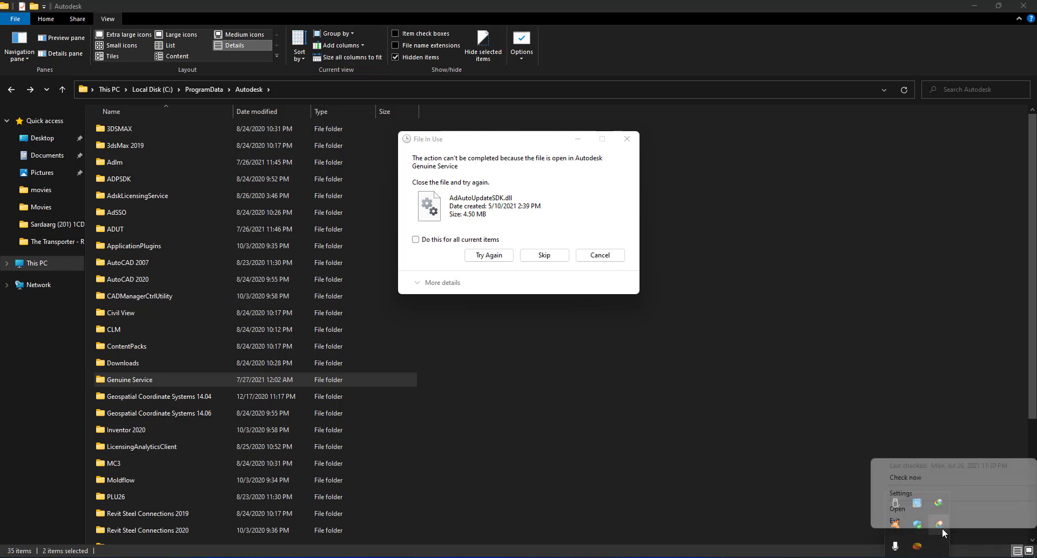
left_click(944, 523)
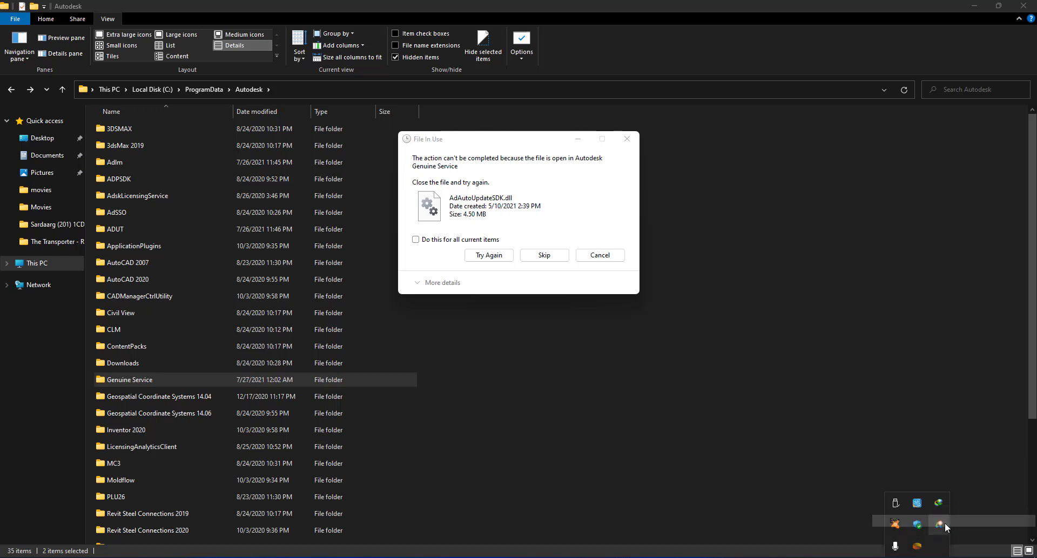
left_click(485, 256)
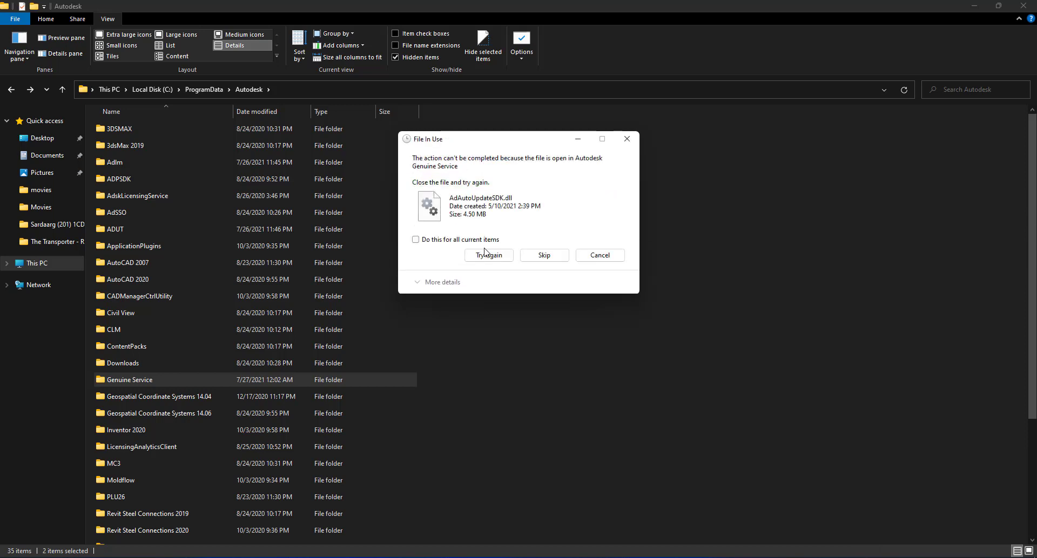
left_click(499, 257)
Step: End the Autodesk Genuine Service process in Task Manager, retry deleting the Genuine Service folder, and close Task Manager
key("ctrl+shift+Escape")
left_click_drag(527, 96, 710, 103)
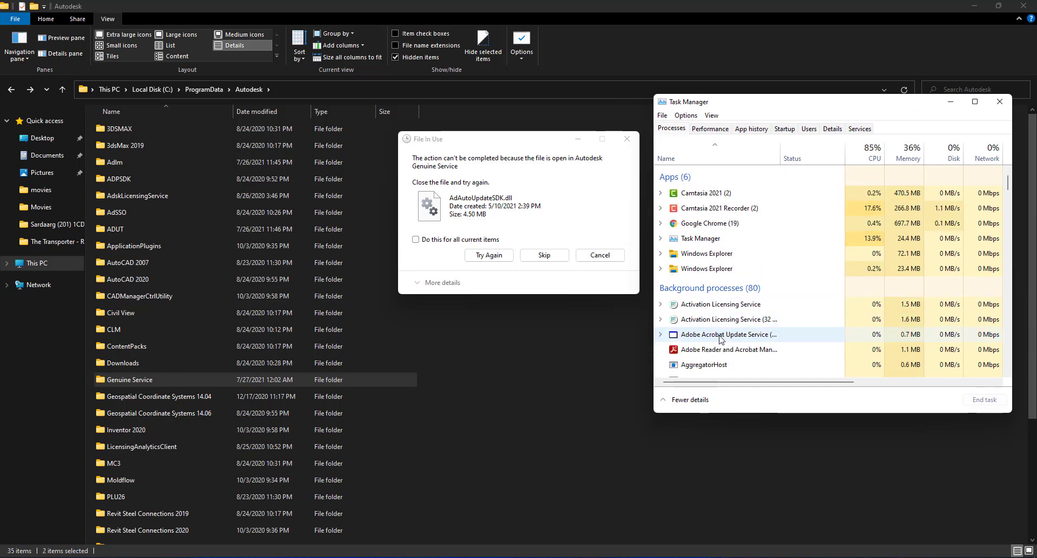
scroll(721, 339, "down", 1)
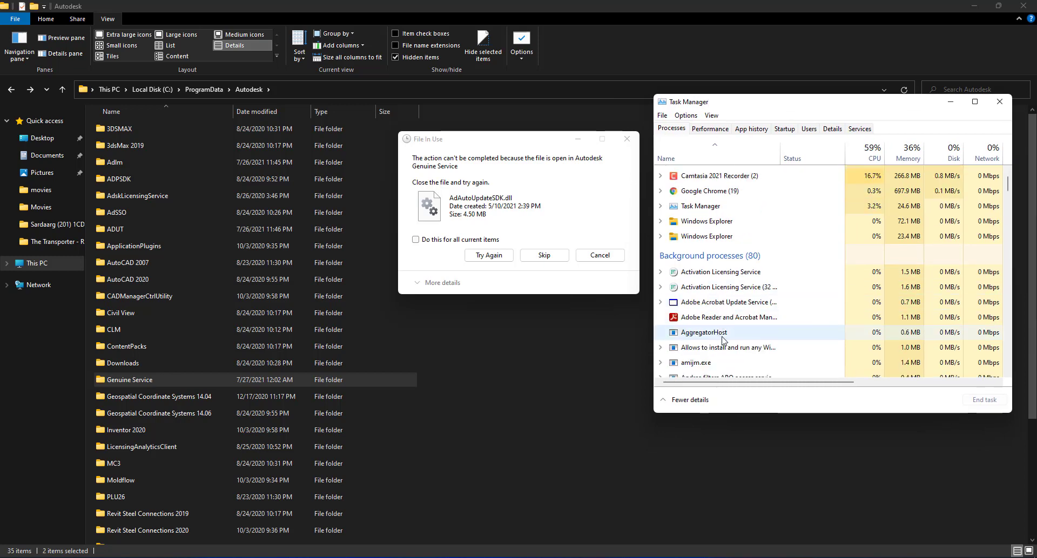
scroll(724, 335, "down", 2)
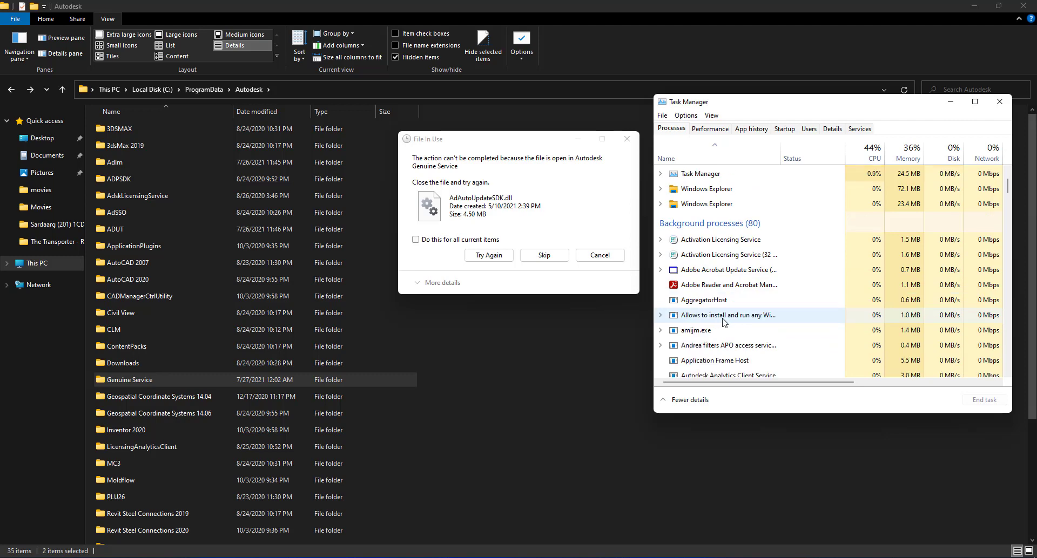
scroll(726, 335, "down", 1)
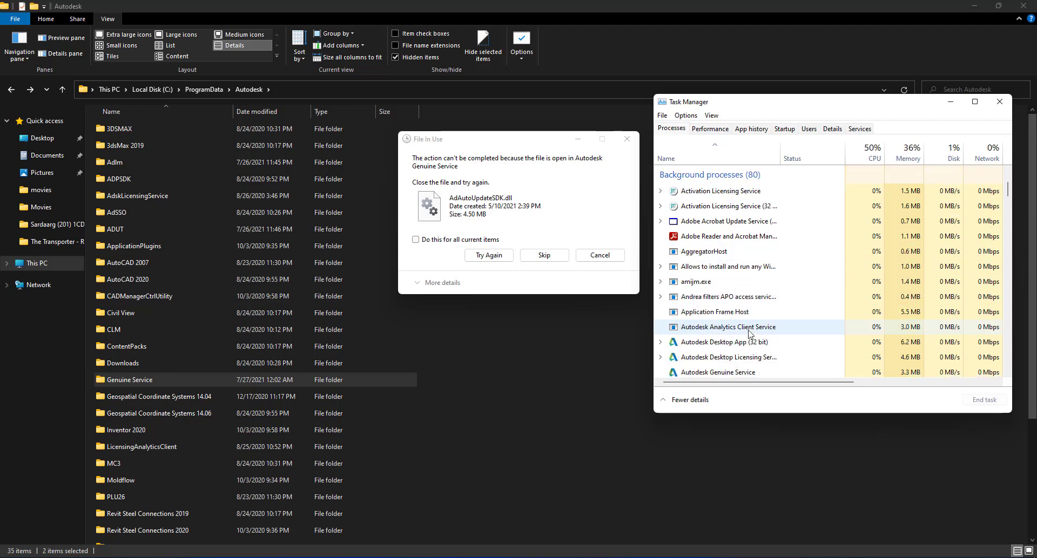
scroll(726, 346, "down", 1)
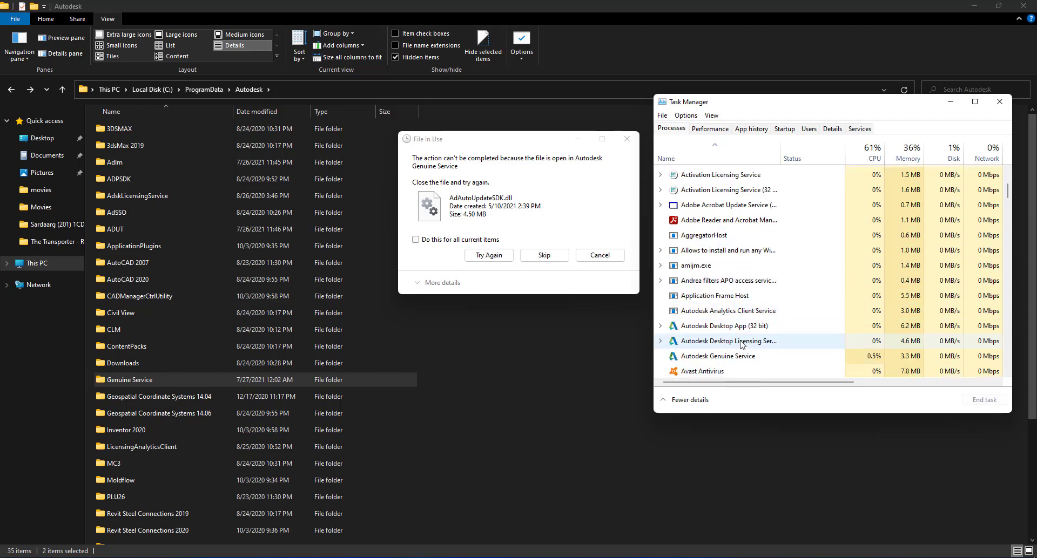
left_click(720, 360)
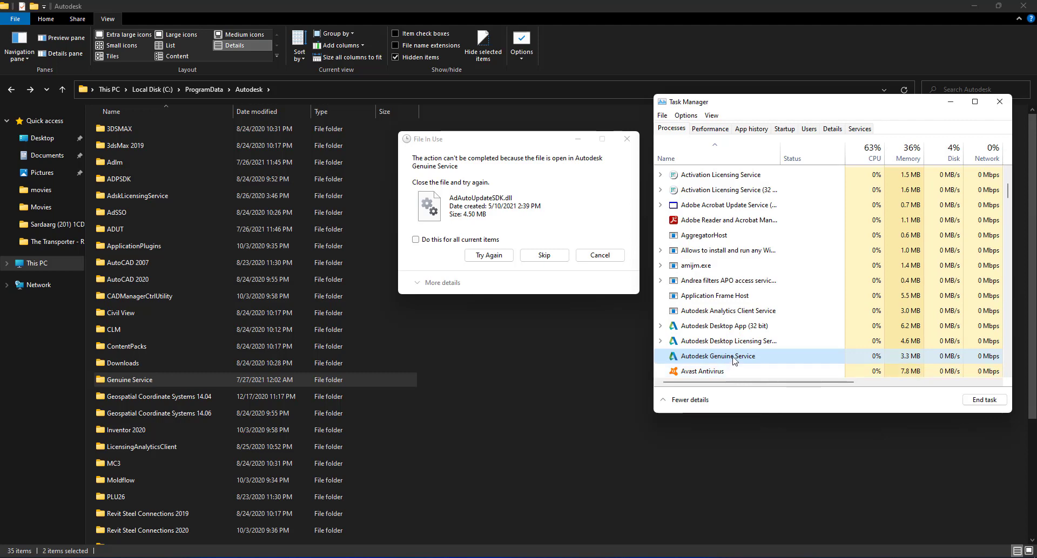
left_click(983, 400)
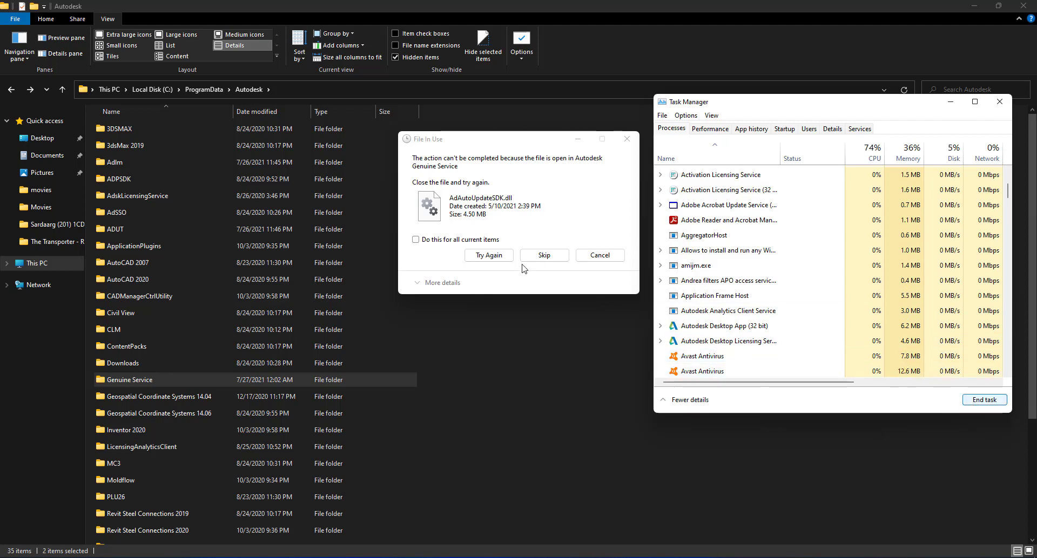
left_click(489, 256)
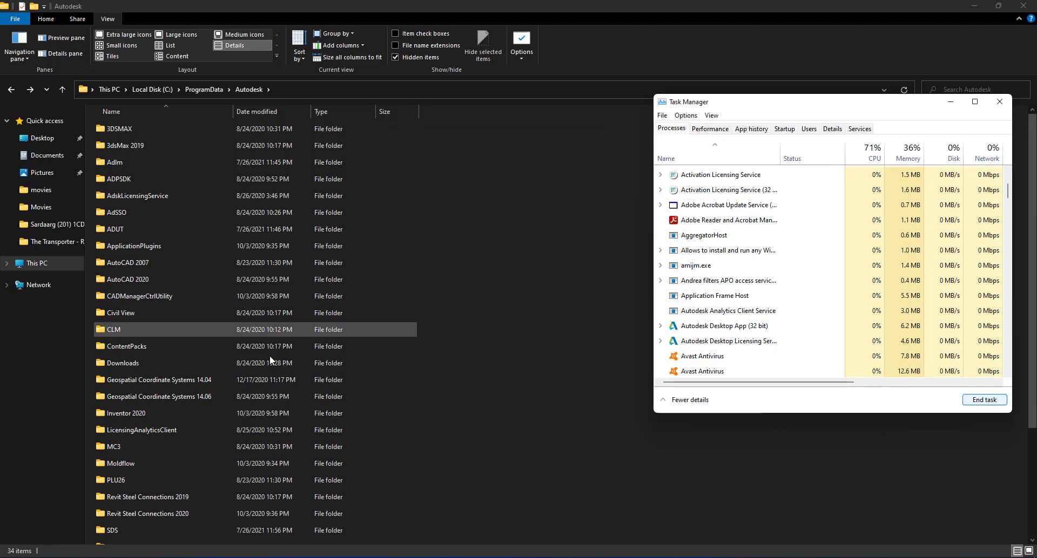
left_click(999, 101)
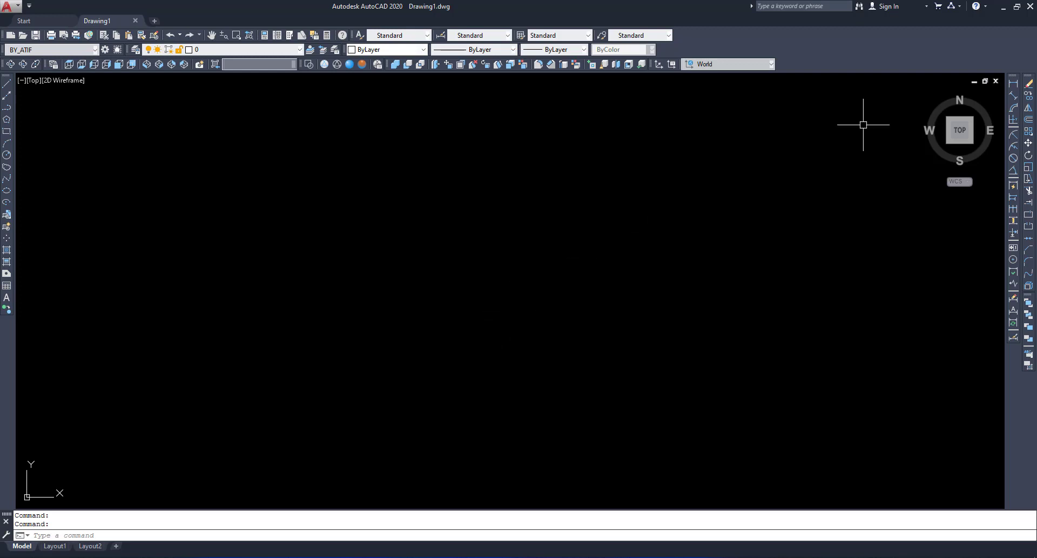
Step: Close AutoCAD 2020
left_click(1031, 7)
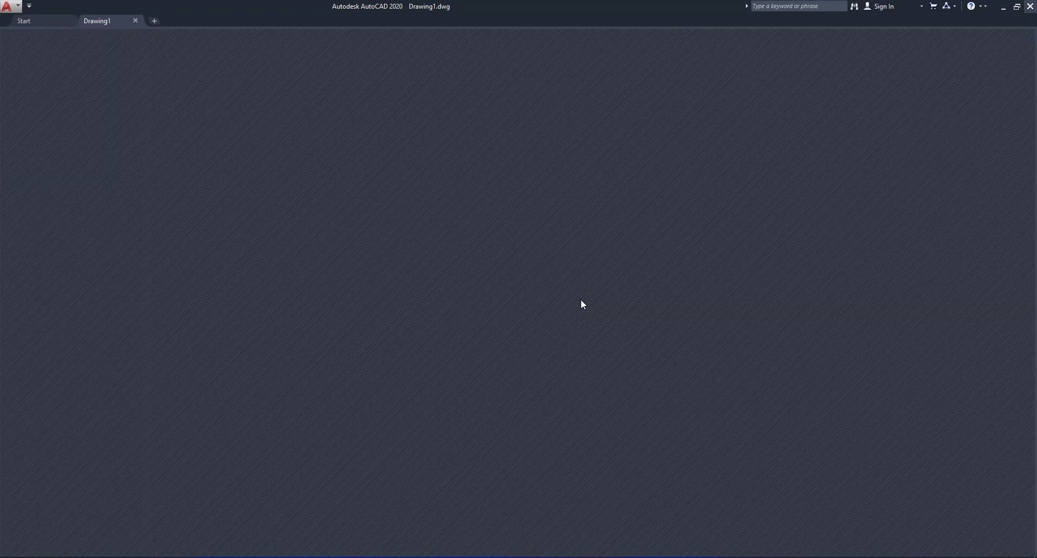